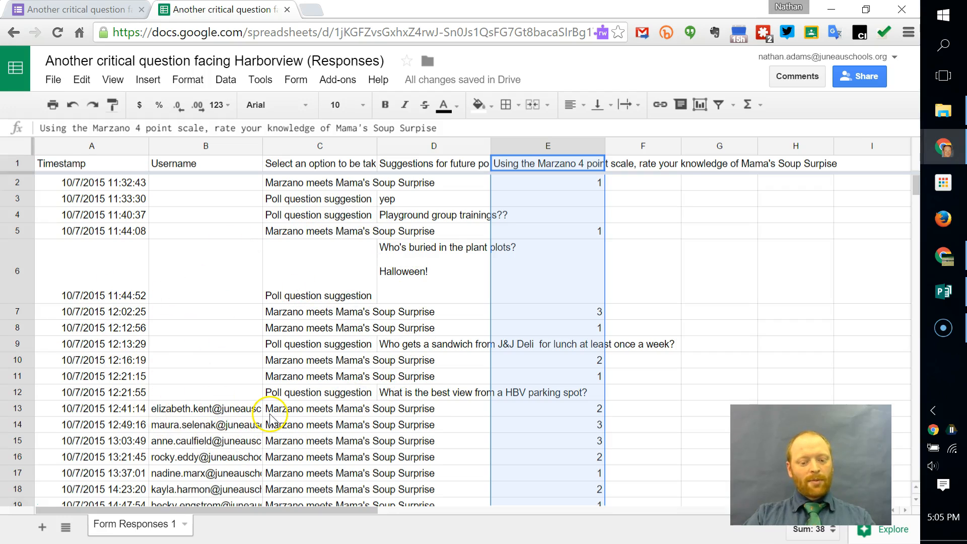
# - Add a new blank sheet to the workbook and check the Timestamp column on the Form Responses 1 sheet
pyautogui.click(43, 527)
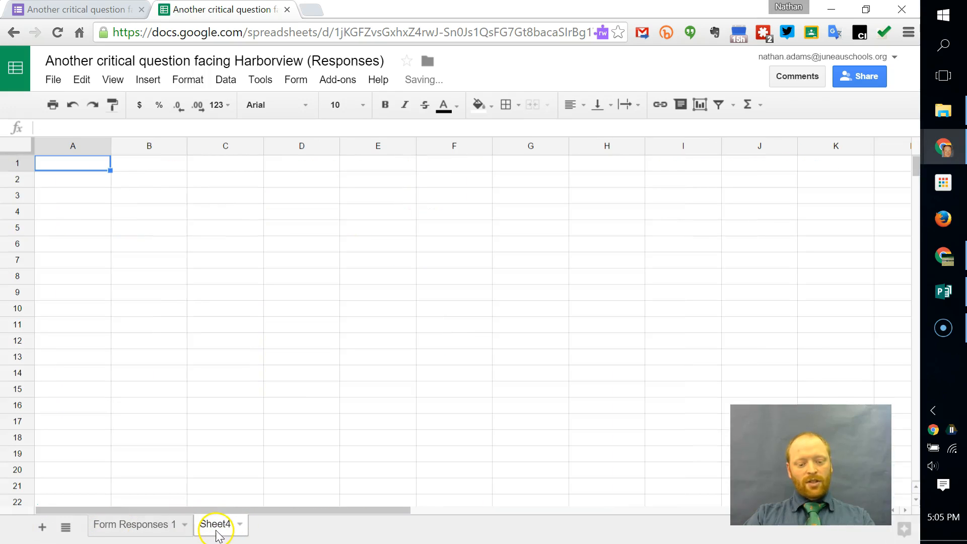
pyautogui.click(142, 528)
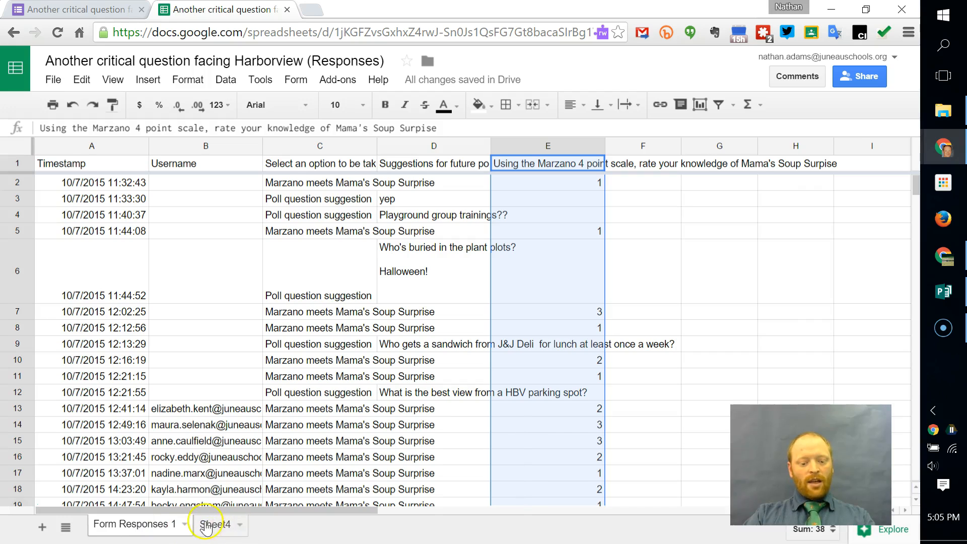
pyautogui.click(119, 146)
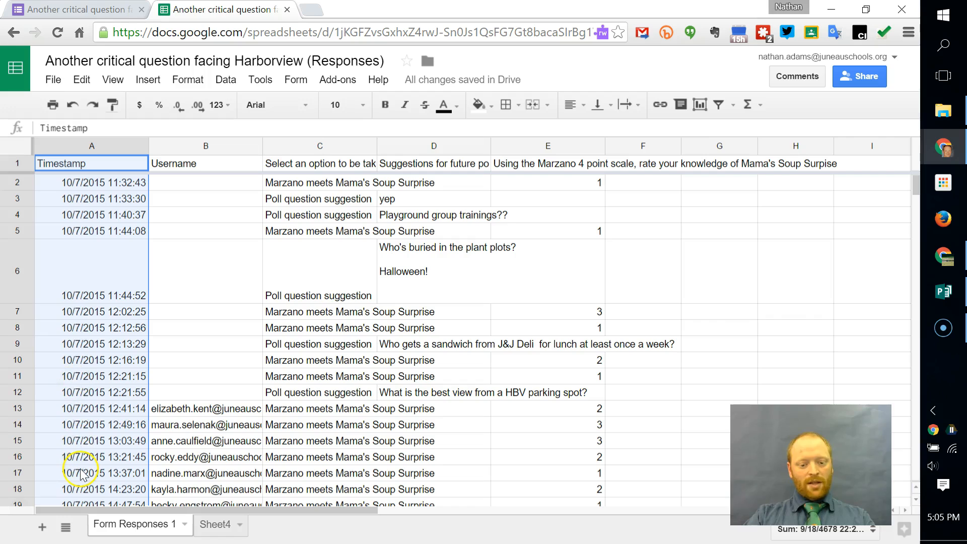
pyautogui.click(216, 526)
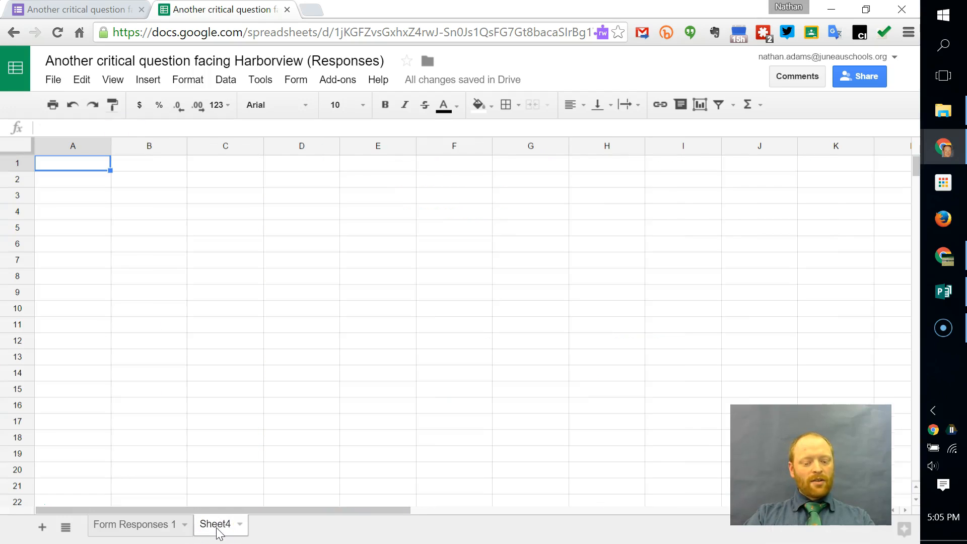
pyautogui.click(107, 527)
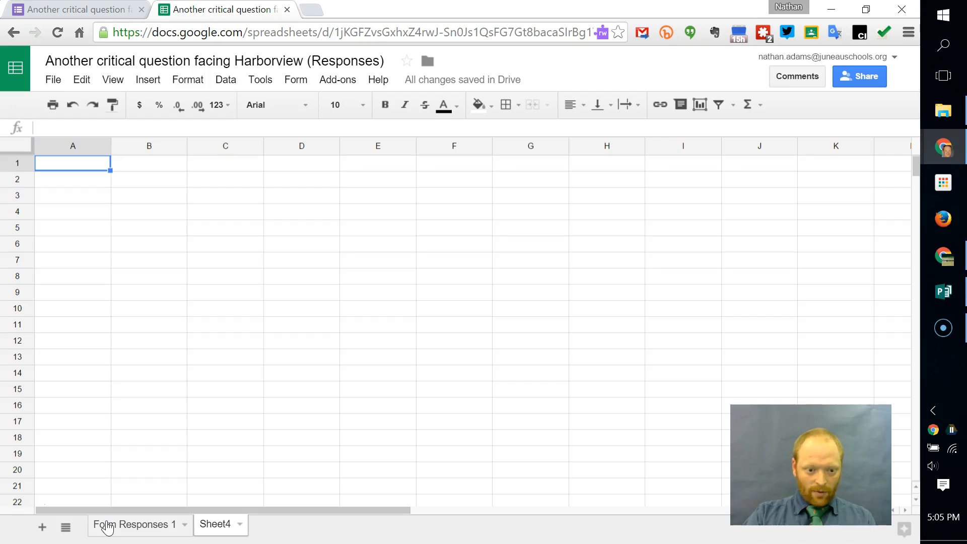
pyautogui.click(107, 526)
pyautogui.click(99, 145)
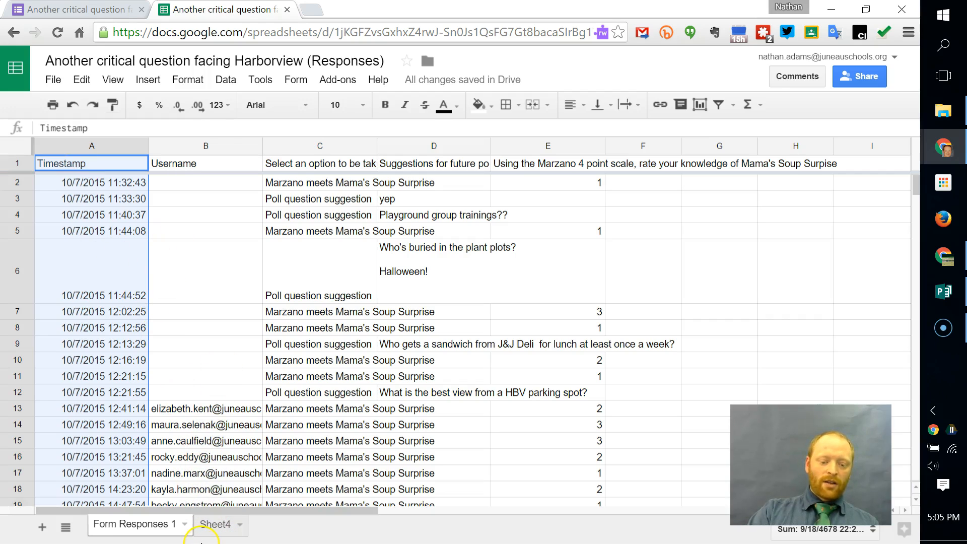
# - Enter the formula ='form responses 1'!A1 in cell A1 of Sheet4 to pull in the Timestamp header
pyautogui.click(209, 524)
pyautogui.click(123, 129)
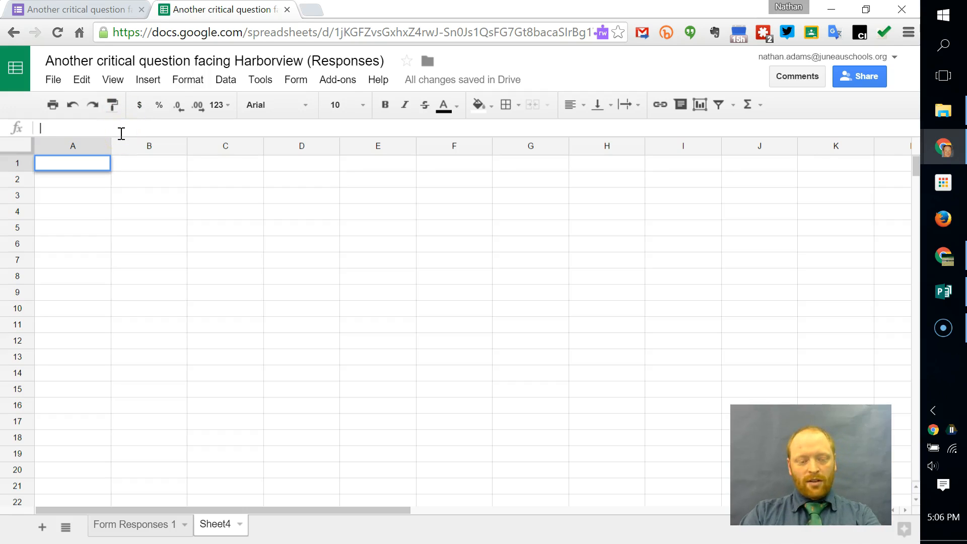
pyautogui.write('=')
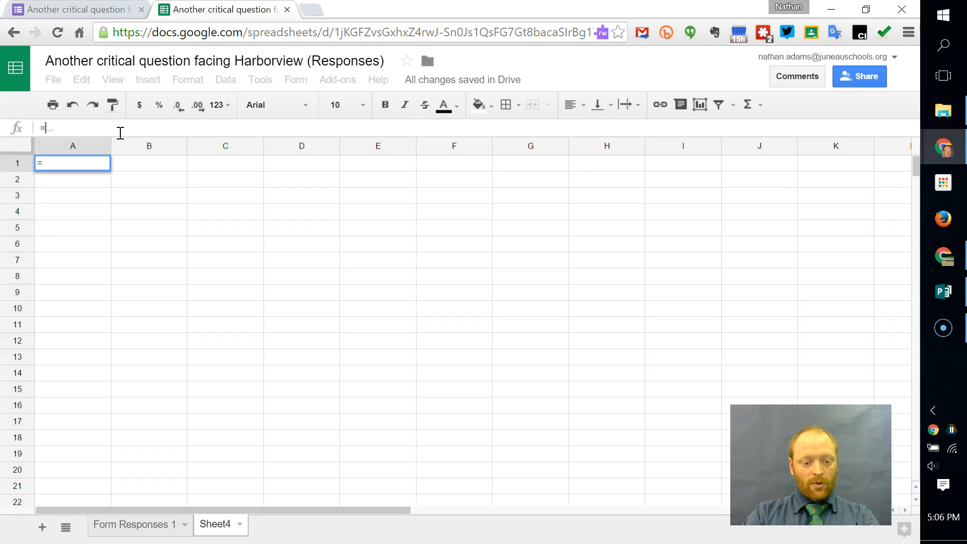
pyautogui.write("'from responses 1'!")
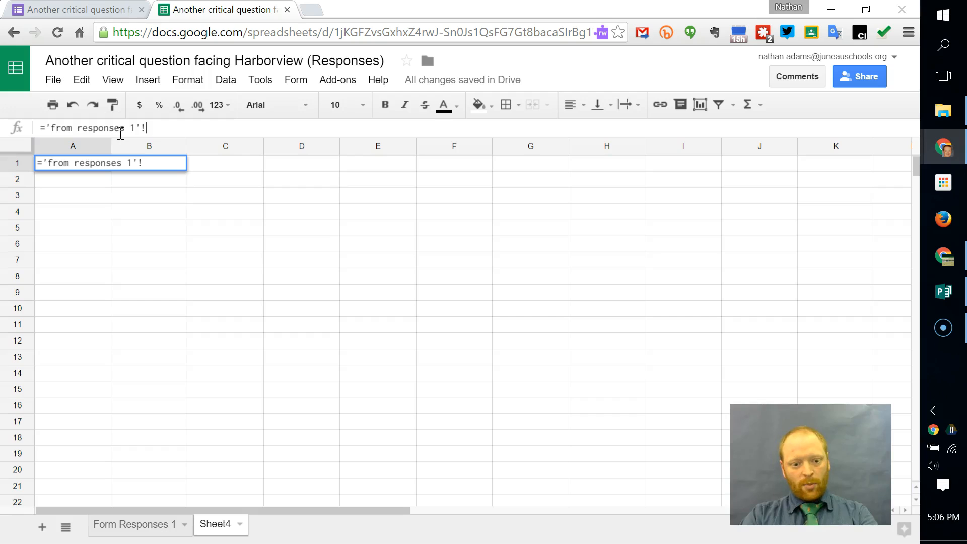
pyautogui.write('A1')
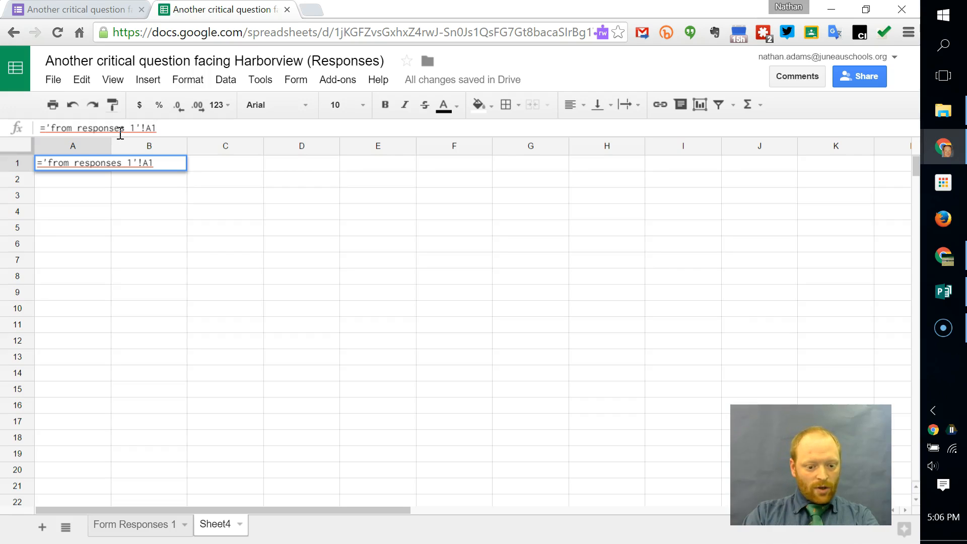
pyautogui.click(67, 128)
pyautogui.press('BackSpace')
pyautogui.press('BackSpace')
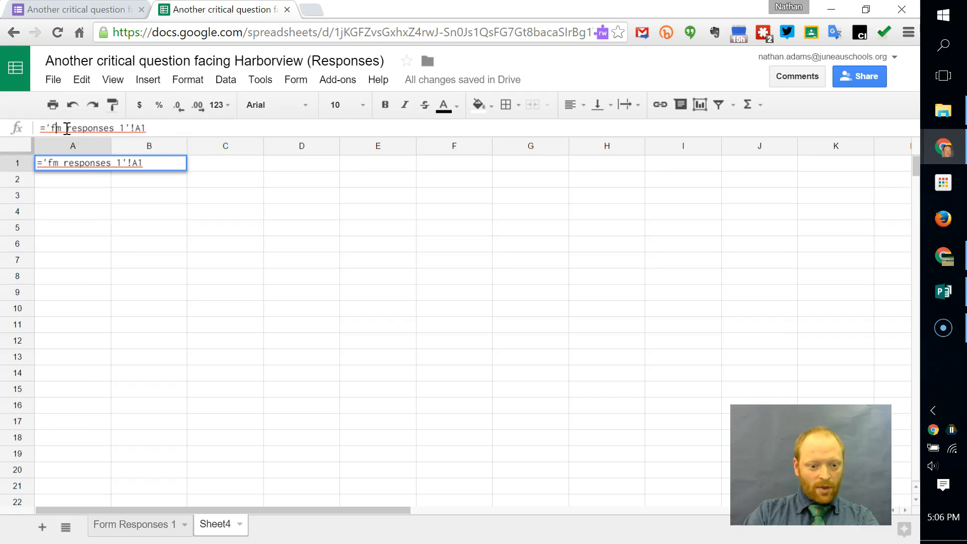
pyautogui.write('or')
pyautogui.click(165, 133)
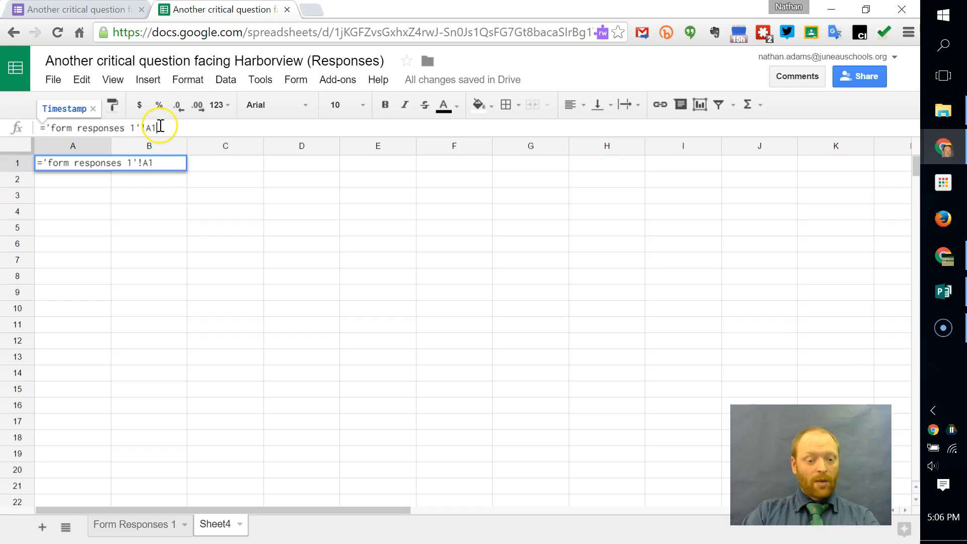
pyautogui.press('Return')
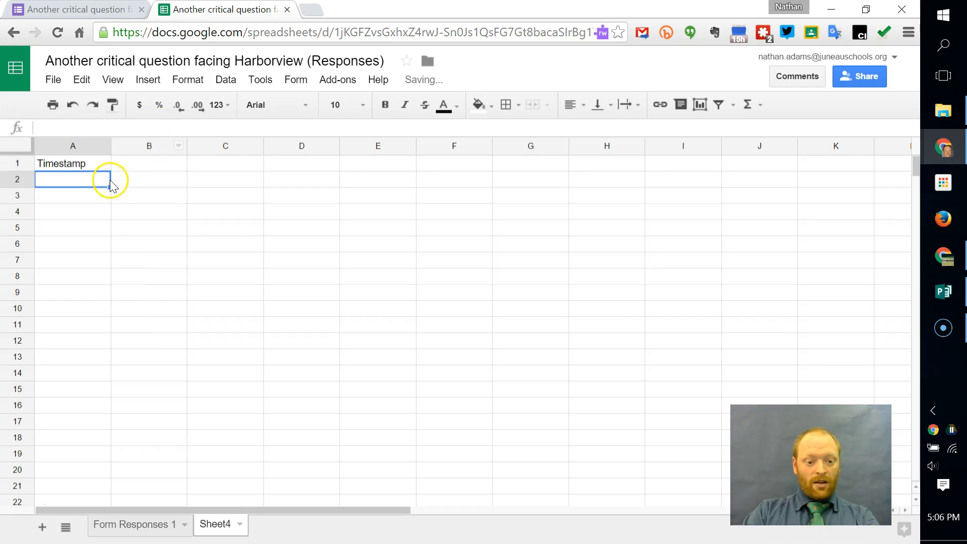
# - Fill the Timestamp reference formula from cell A1 down column A through row 21
pyautogui.click(102, 169)
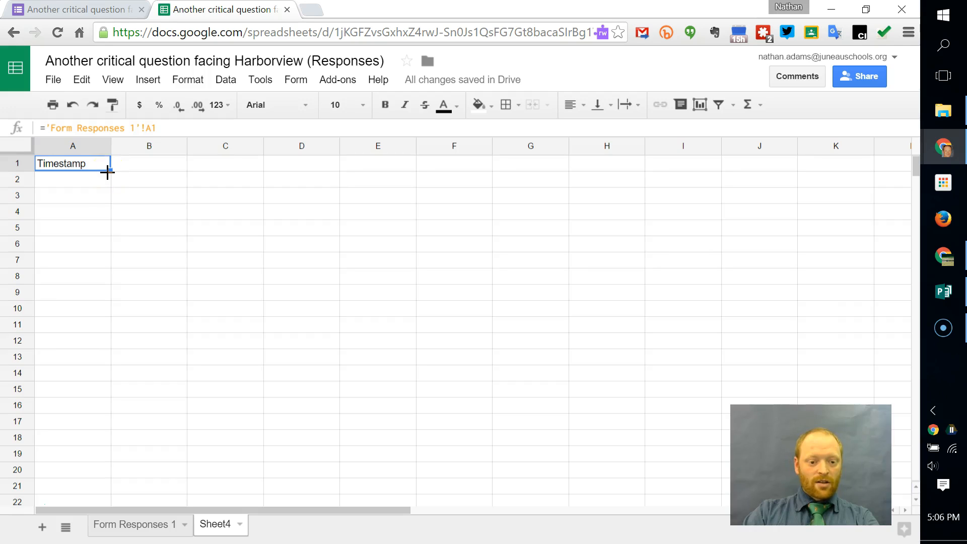
pyautogui.moveTo(108, 172); pyautogui.dragTo(101, 485)
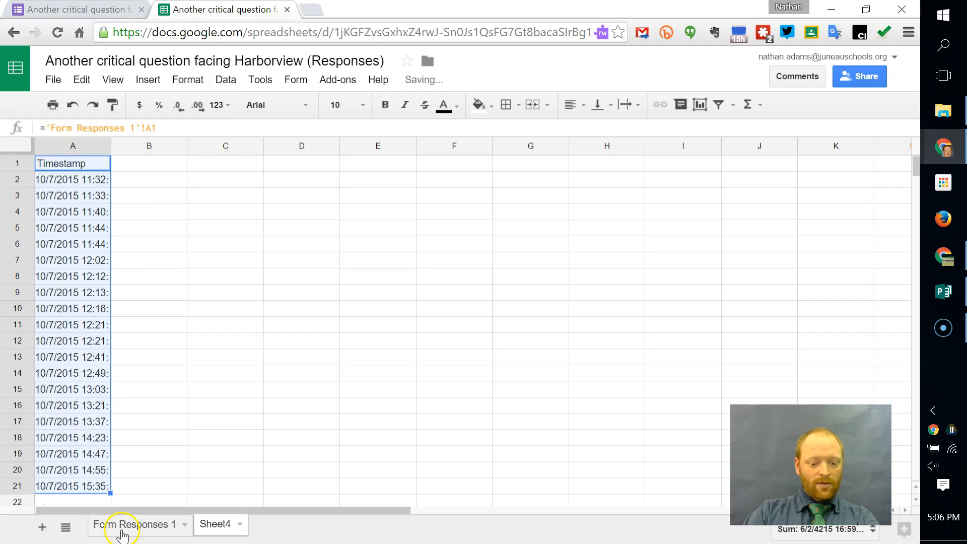
pyautogui.click(130, 163)
# - Replace the Timestamp header in cell A1 of Form Responses 1 with 1 and check the linked cell on Sheet4
pyautogui.click(133, 524)
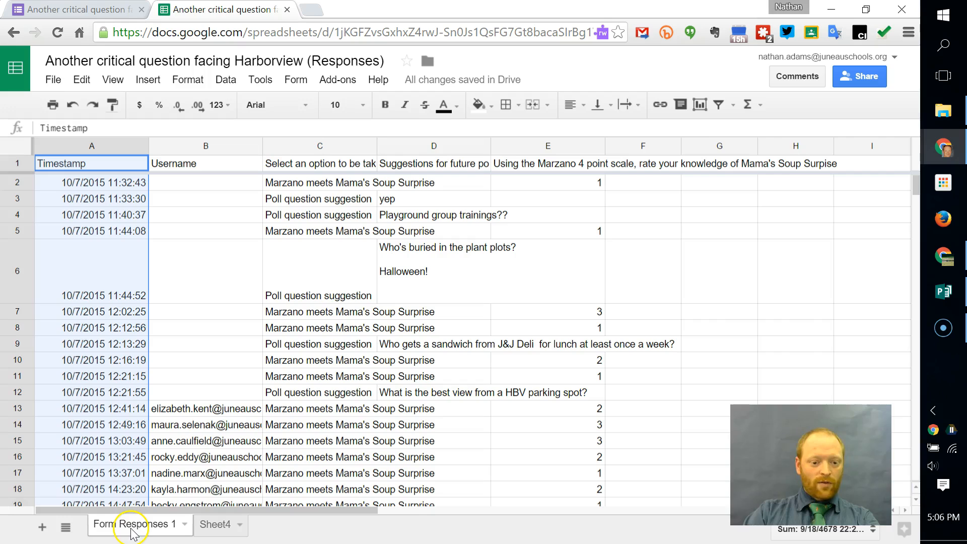
pyautogui.click(104, 165)
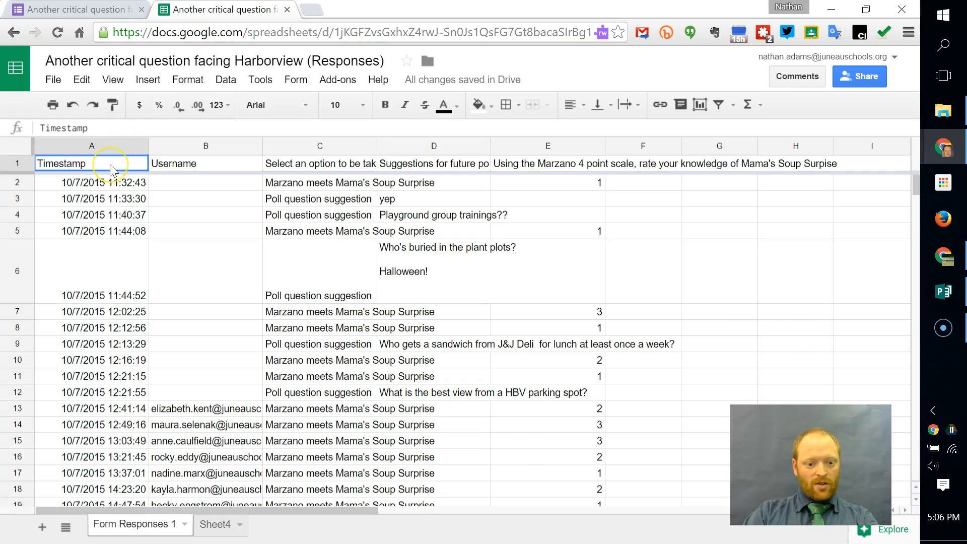
pyautogui.write('1')
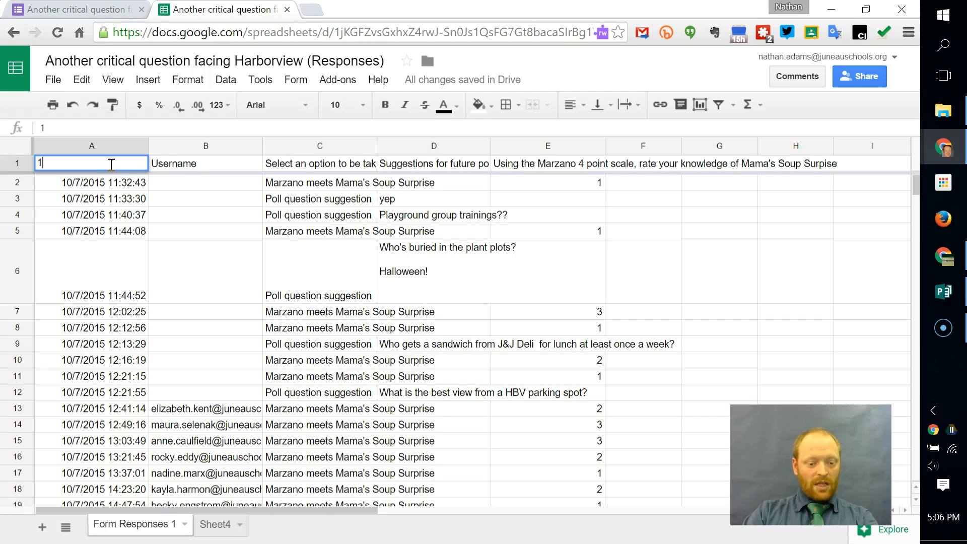
pyautogui.click(107, 215)
pyautogui.click(211, 525)
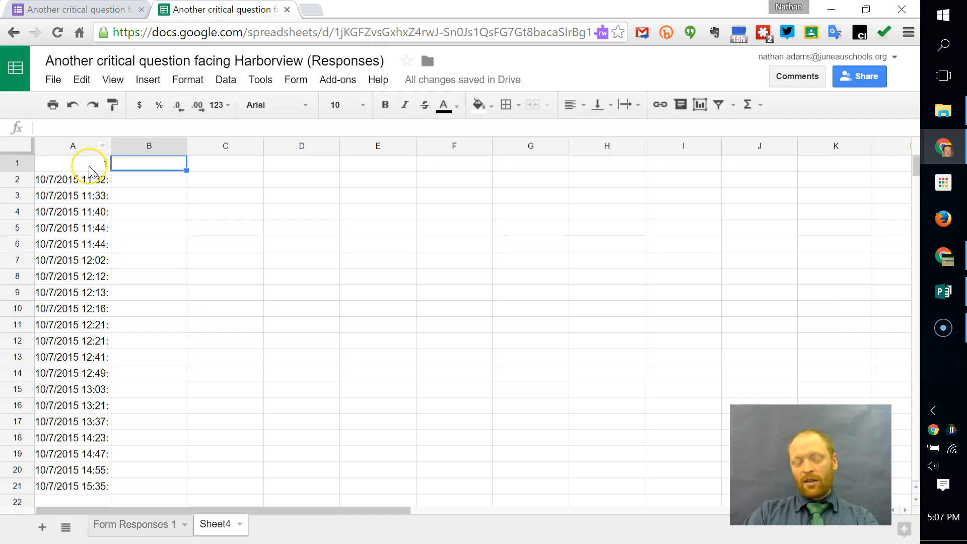
# - Undo the header change on Form Responses 1 and check cell A1 on Sheet4 again
pyautogui.click(152, 526)
pyautogui.click(73, 105)
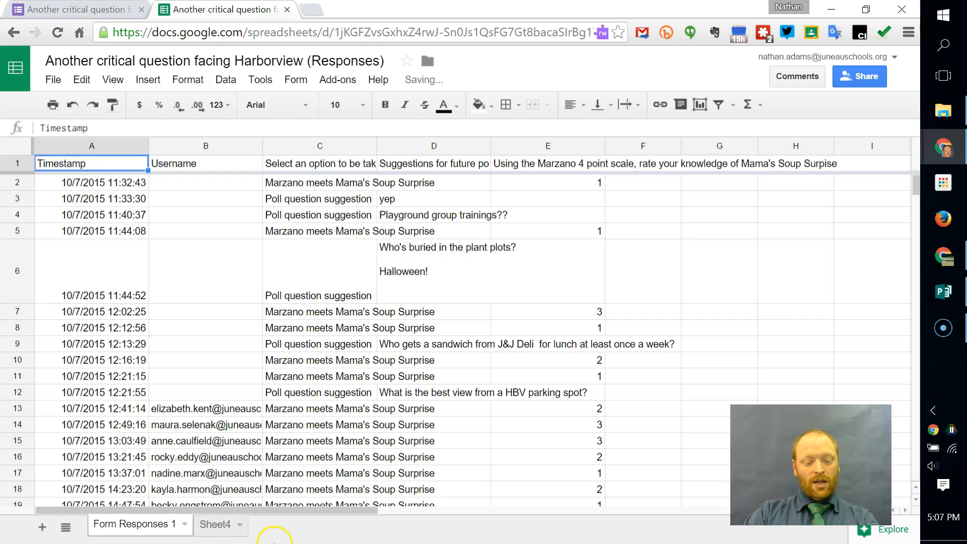
pyautogui.click(219, 527)
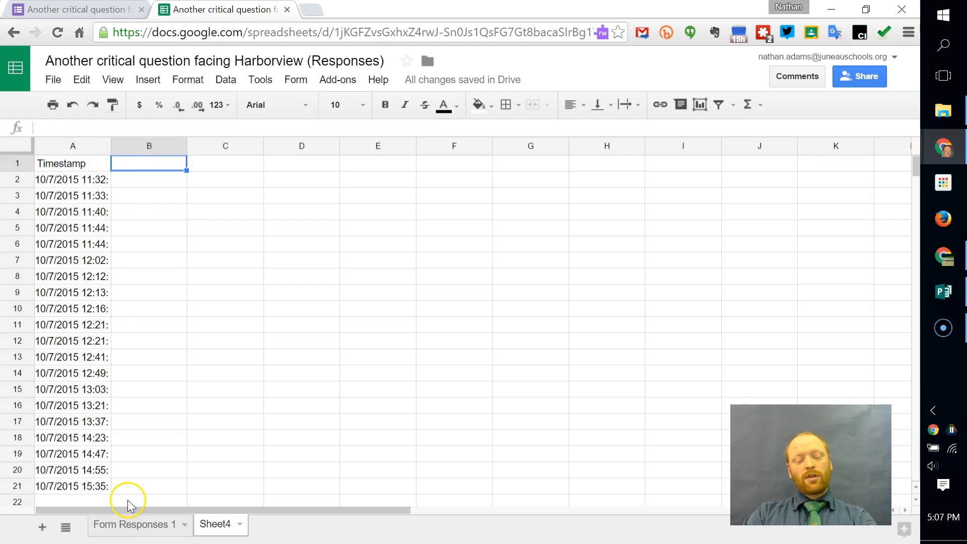
# - Check the Marzano rating column E on Form Responses 1, and enter ='form responses 1'!E1 in cell B1 of Sheet4
pyautogui.click(128, 527)
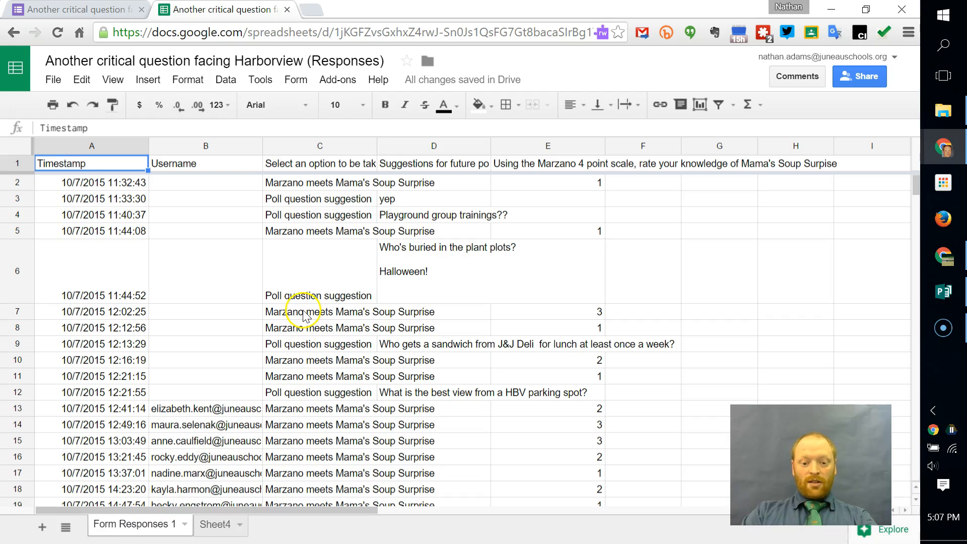
pyautogui.click(527, 145)
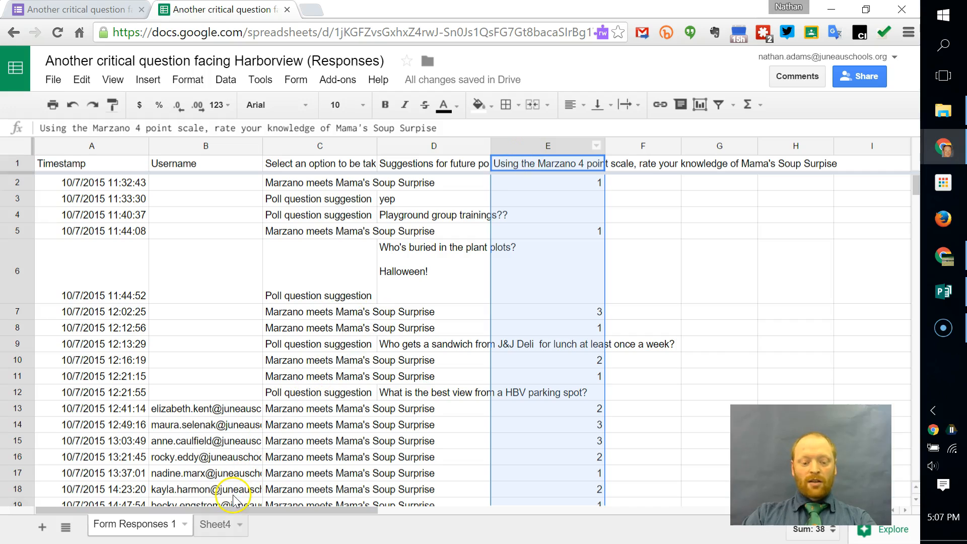
pyautogui.click(220, 524)
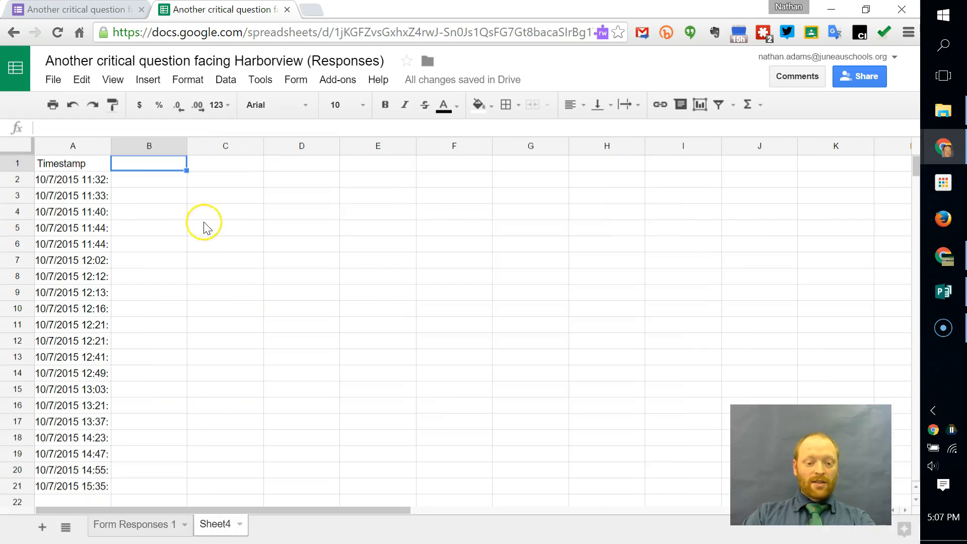
pyautogui.click(194, 128)
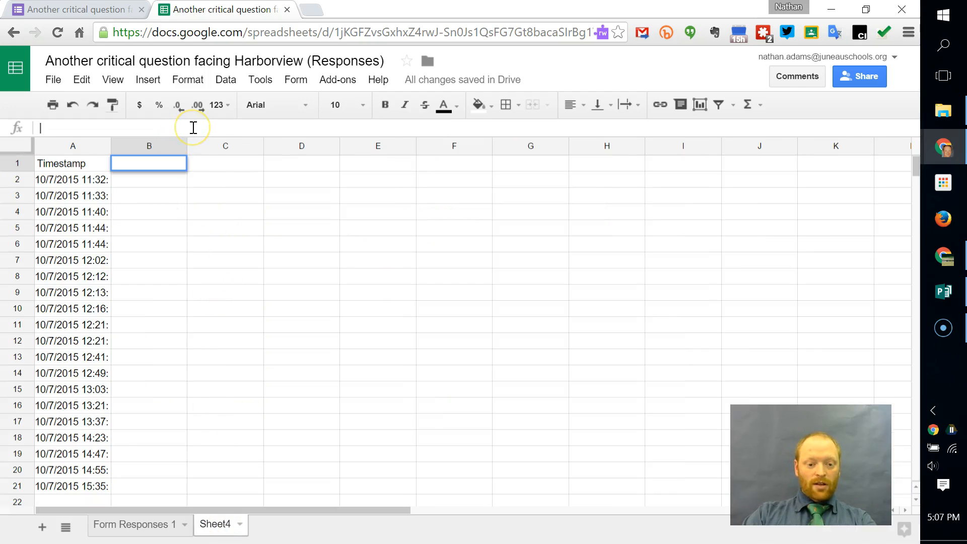
pyautogui.write("='fro")
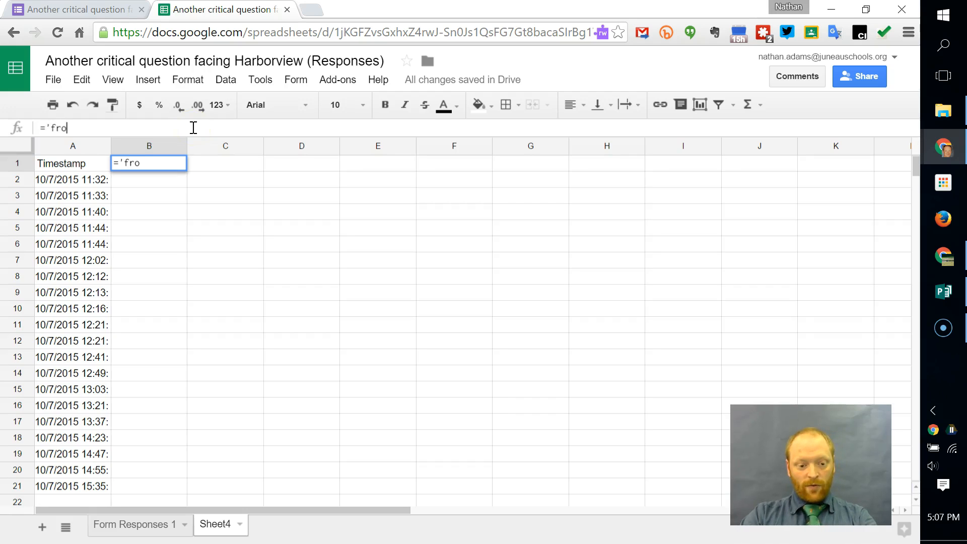
pyautogui.press('BackSpace')
pyautogui.write('om respo')
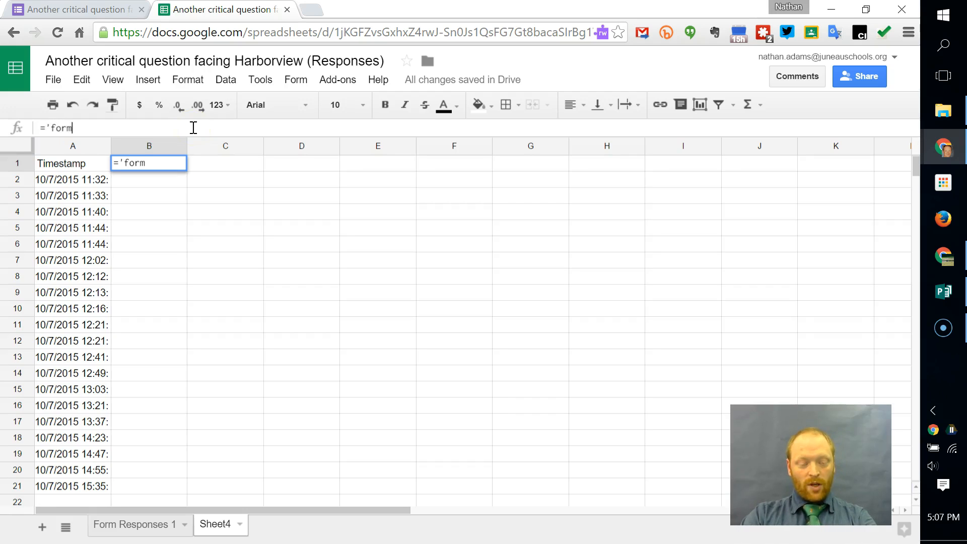
pyautogui.write('nses 1')
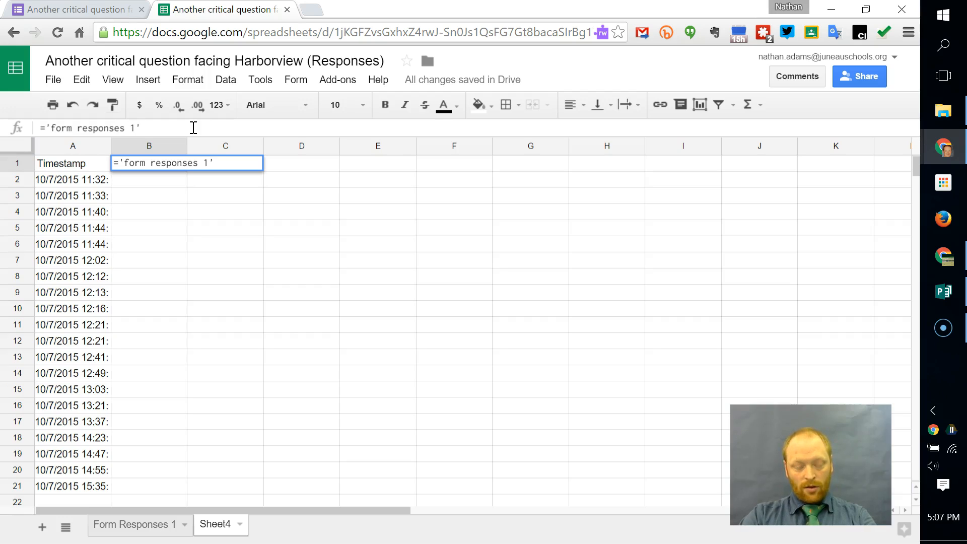
pyautogui.write("'!E1")
pyautogui.press('Return')
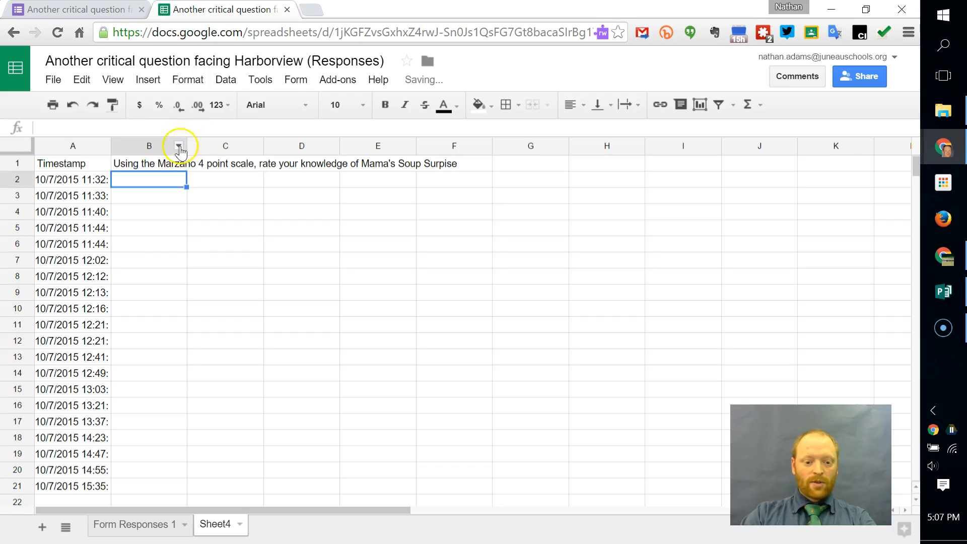
# - Fill the Marzano rating reference formula from cell B1 down column B through row 21
pyautogui.click(175, 164)
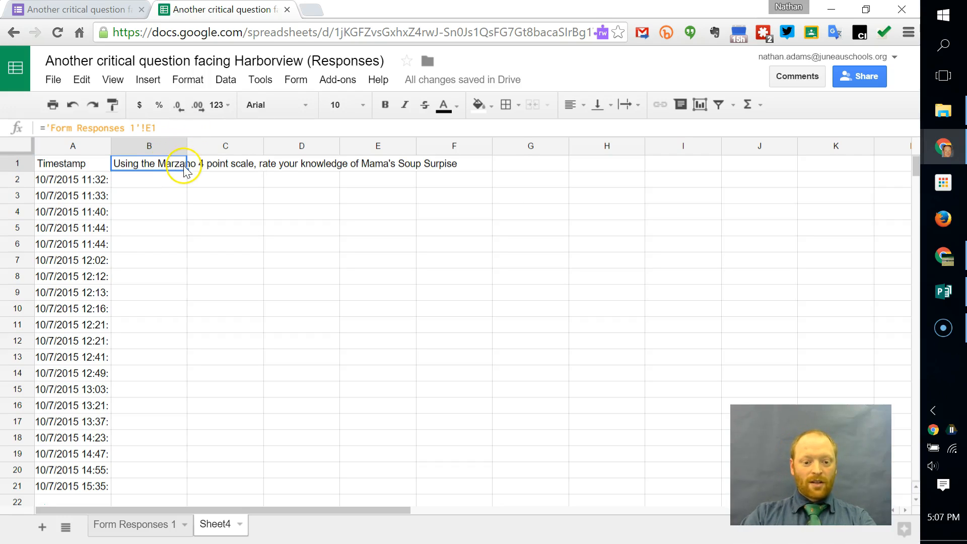
pyautogui.moveTo(187, 170); pyautogui.dragTo(166, 487)
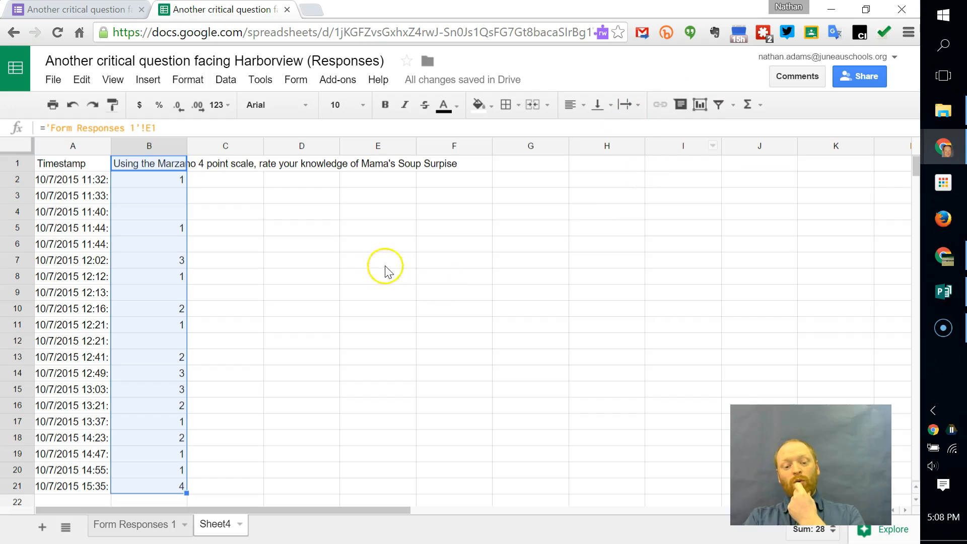
pyautogui.click(349, 247)
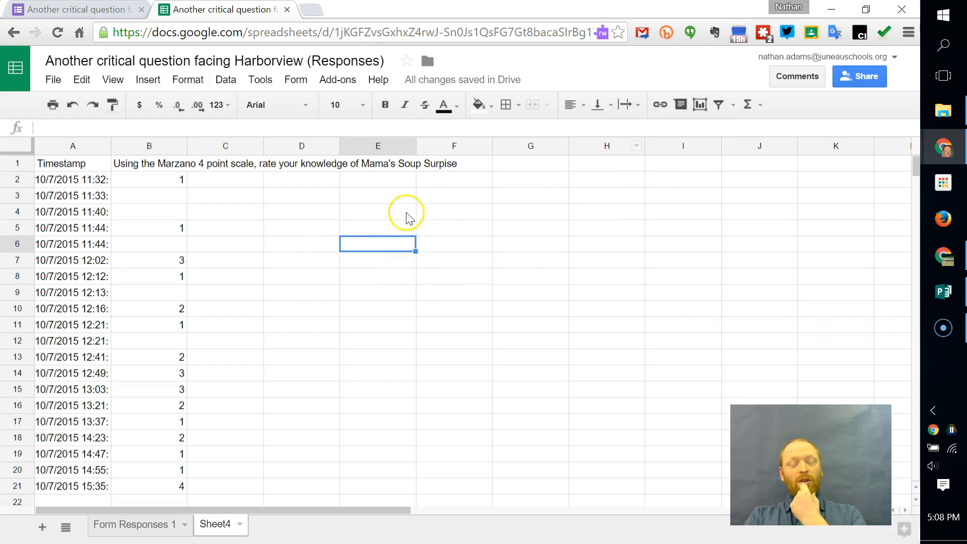
# - Start a new chart on Sheet4 and bring up its recommendations
pyautogui.click(700, 104)
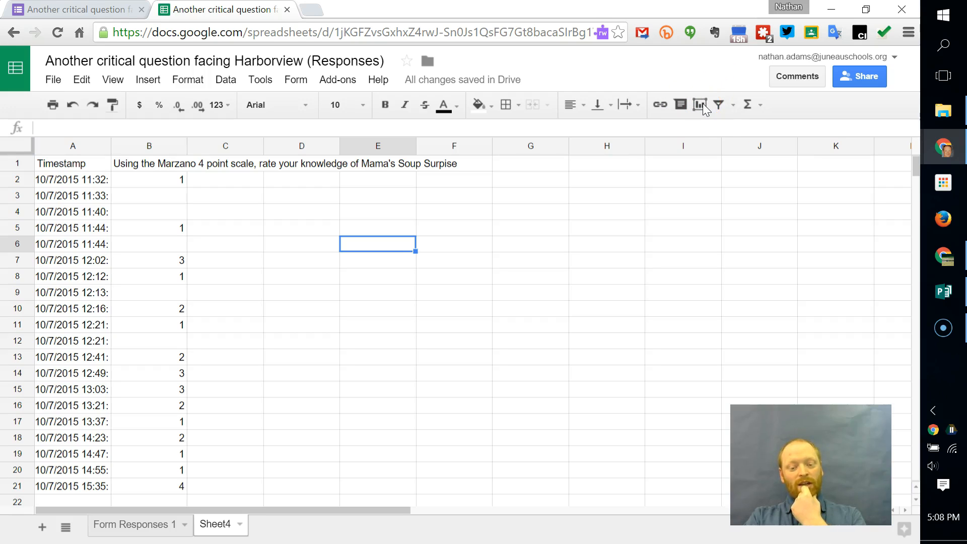
pyautogui.click(607, 150)
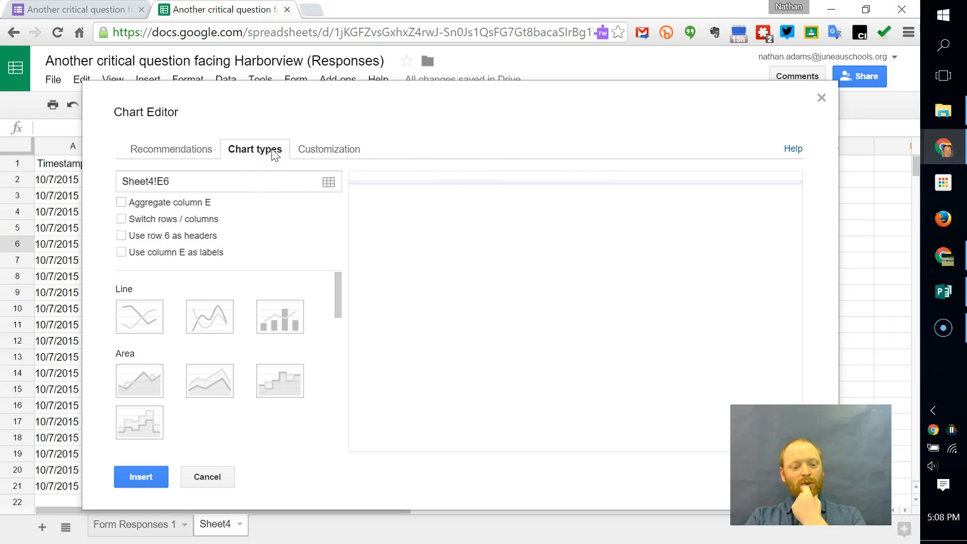
pyautogui.click(195, 152)
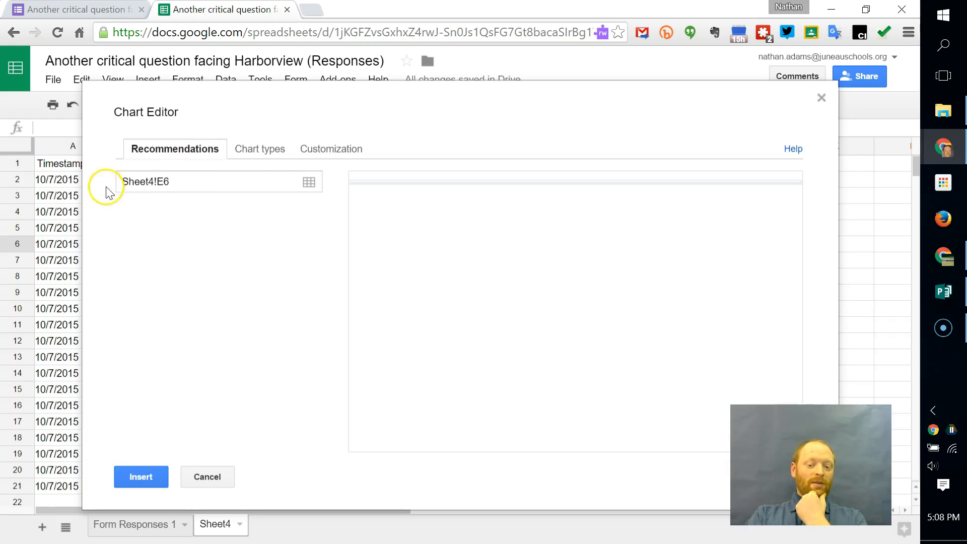
pyautogui.click(310, 182)
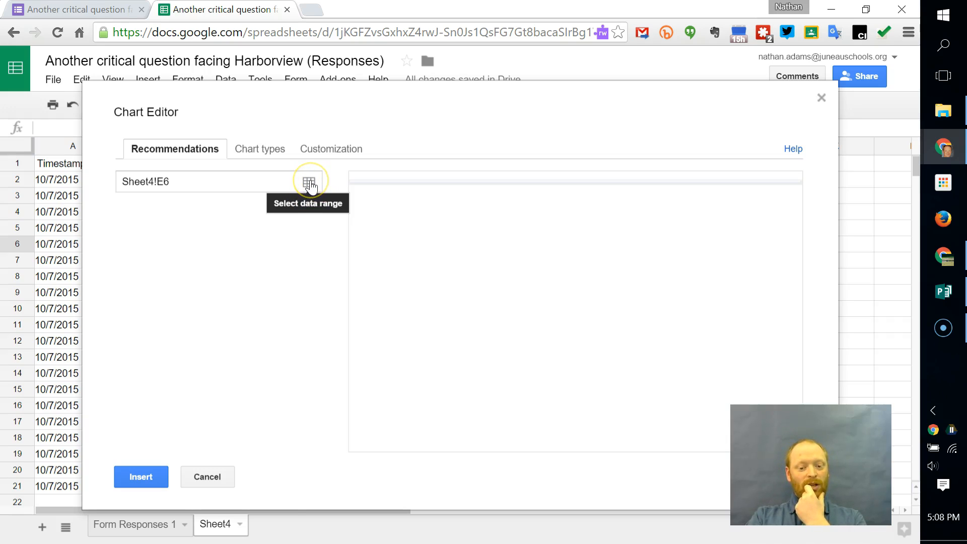
pyautogui.moveTo(223, 99); pyautogui.dragTo(406, 81)
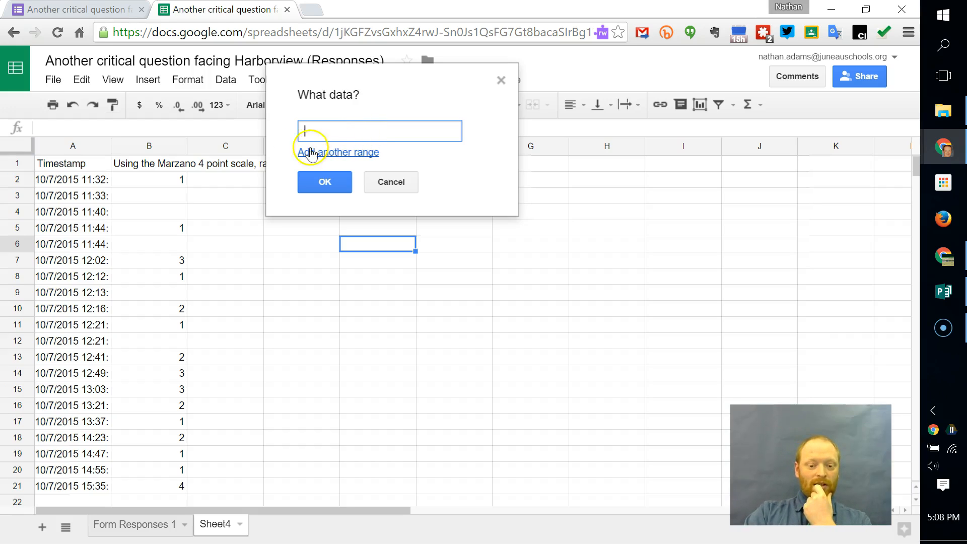
pyautogui.click(82, 145)
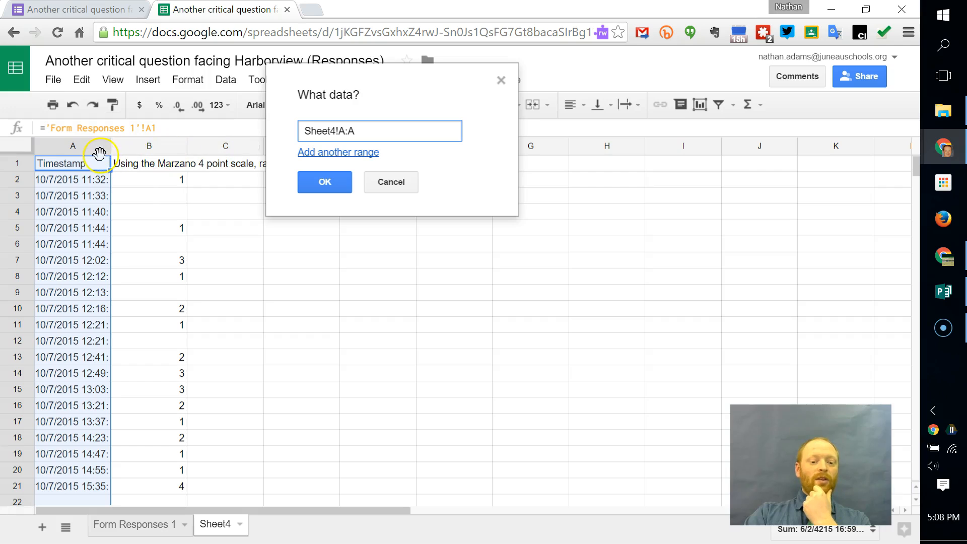
pyautogui.moveTo(87, 149)
pyautogui.mouseDown()
pyautogui.moveTo(128, 150)
pyautogui.moveTo(83, 140)
pyautogui.mouseUp()
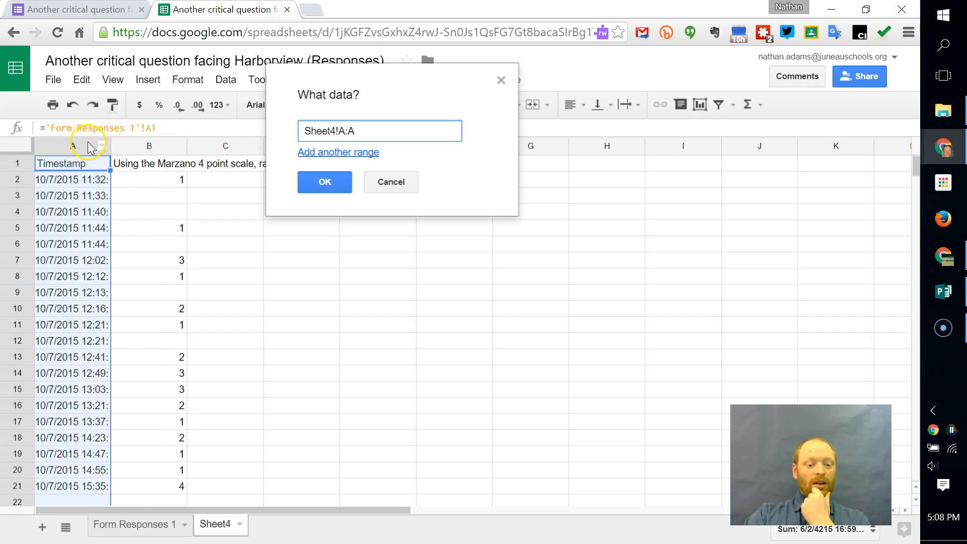
pyautogui.click(390, 183)
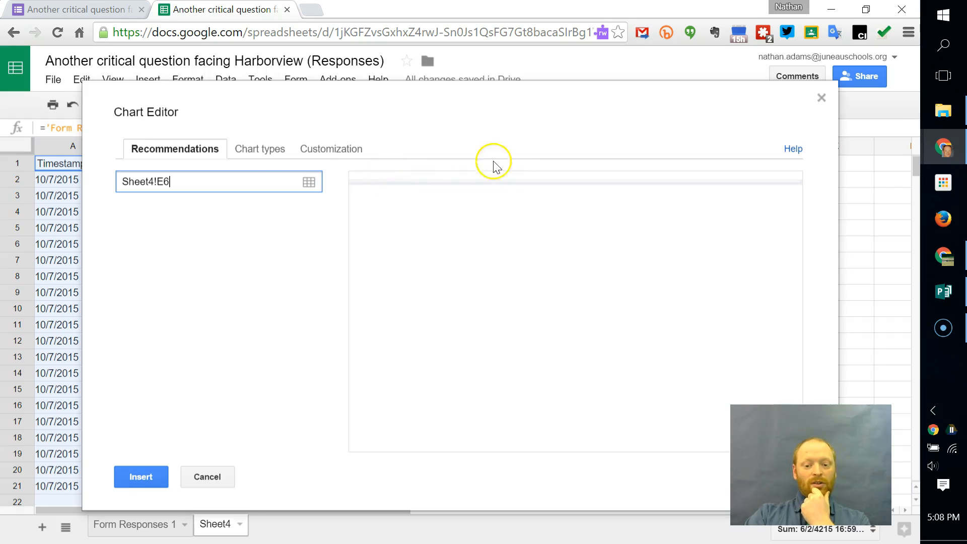
# - Reopen the chart's data range selection and clear the existing range
pyautogui.click(312, 184)
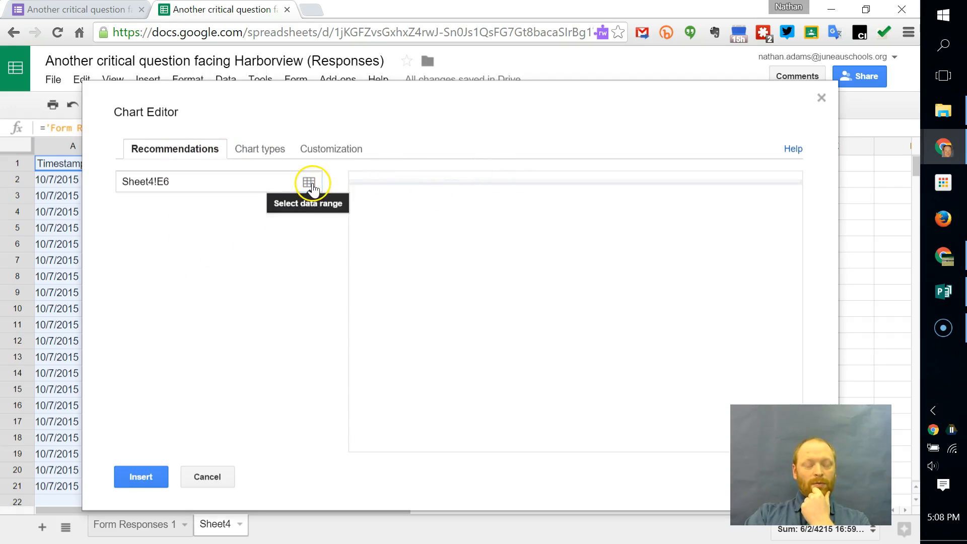
pyautogui.moveTo(190, 86); pyautogui.dragTo(393, 39)
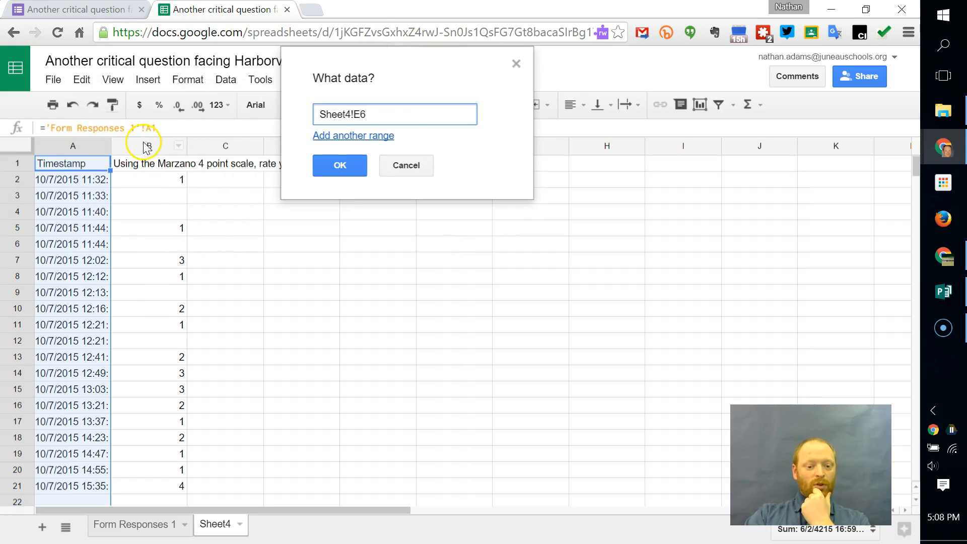
pyautogui.moveTo(388, 123); pyautogui.dragTo(245, 129)
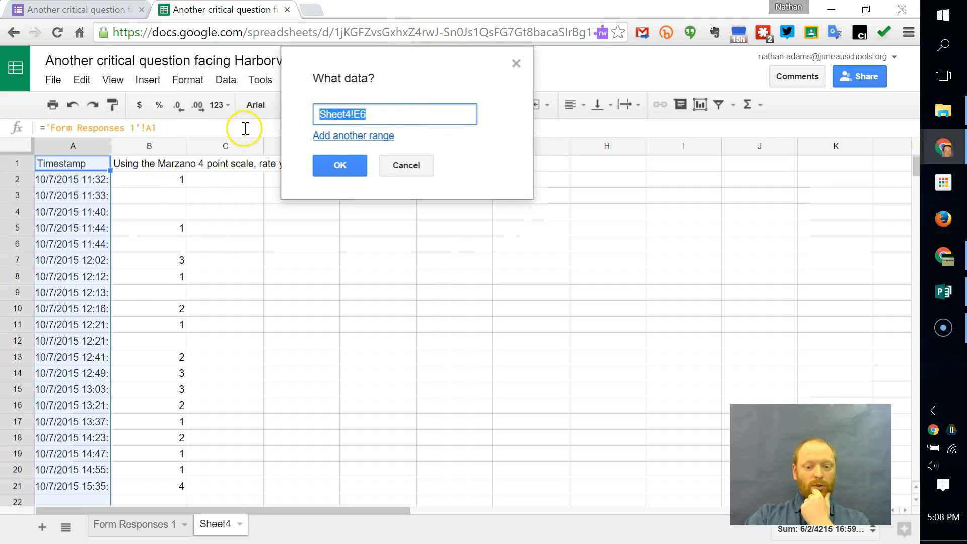
pyautogui.press('BackSpace')
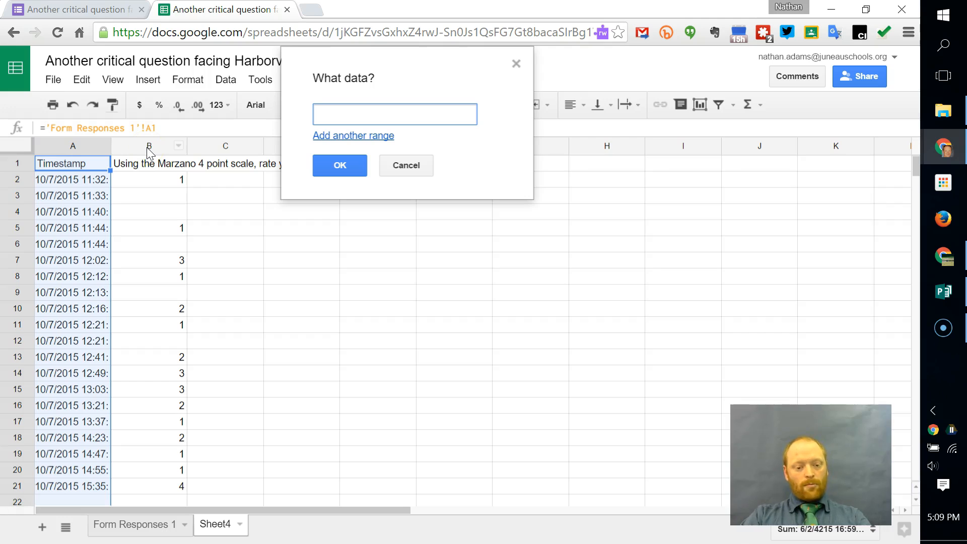
pyautogui.moveTo(149, 153); pyautogui.dragTo(145, 147)
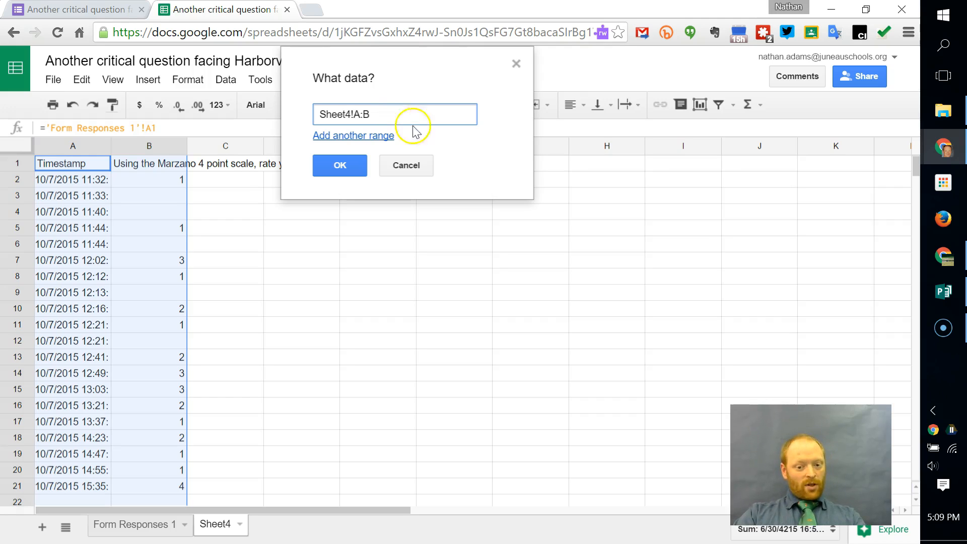
pyautogui.moveTo(377, 110); pyautogui.dragTo(247, 121)
pyautogui.press('BackSpace')
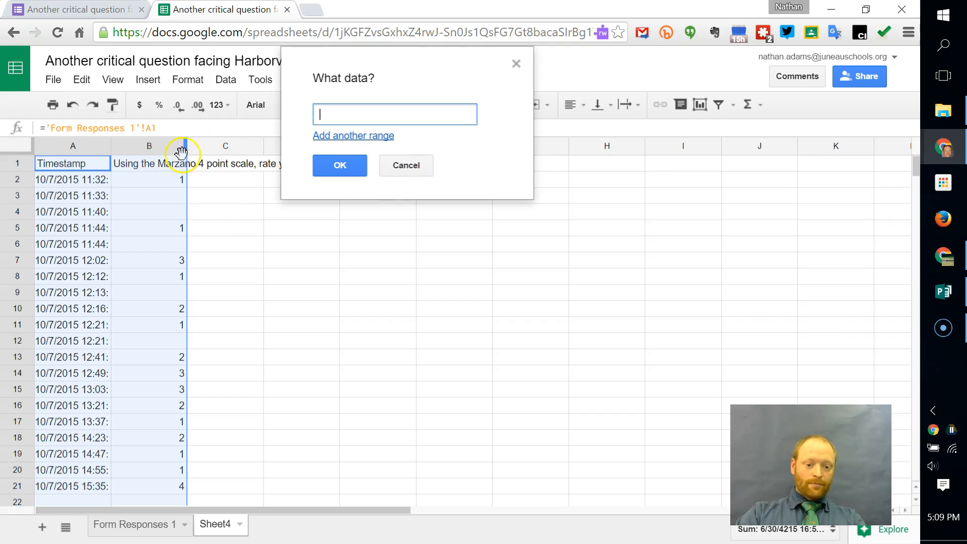
# - Set the chart data to two separate ranges, Sheet4!A:A and Sheet4!B:B
pyautogui.click(226, 147)
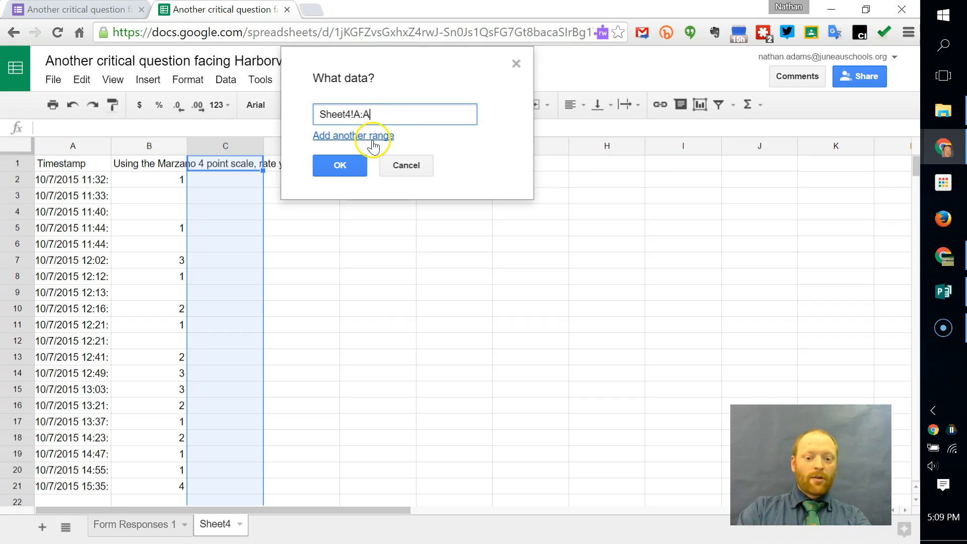
pyautogui.click(374, 136)
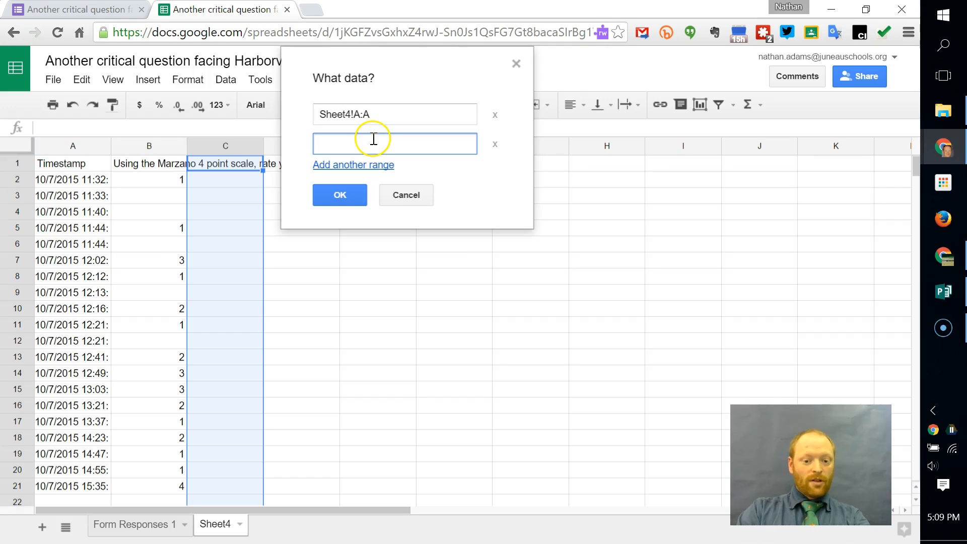
pyautogui.click(149, 147)
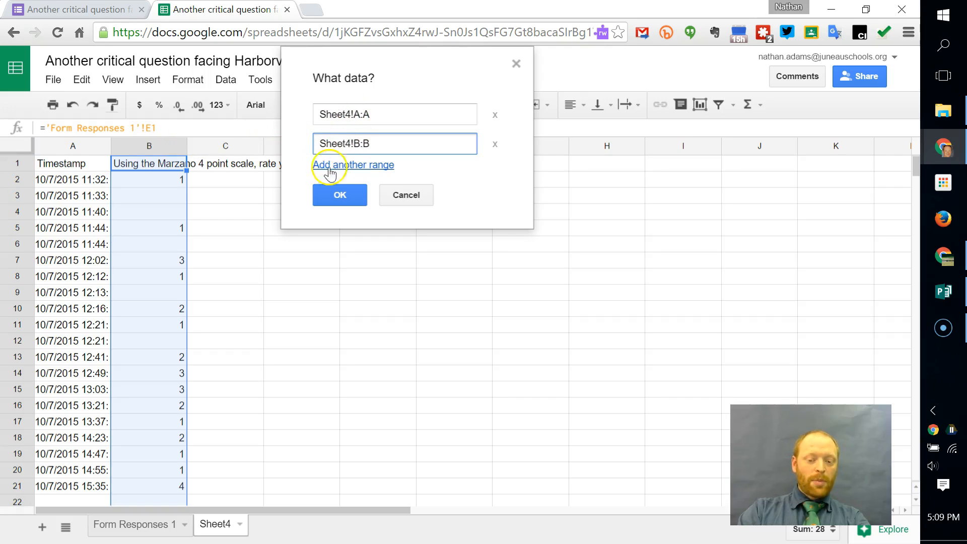
pyautogui.click(334, 195)
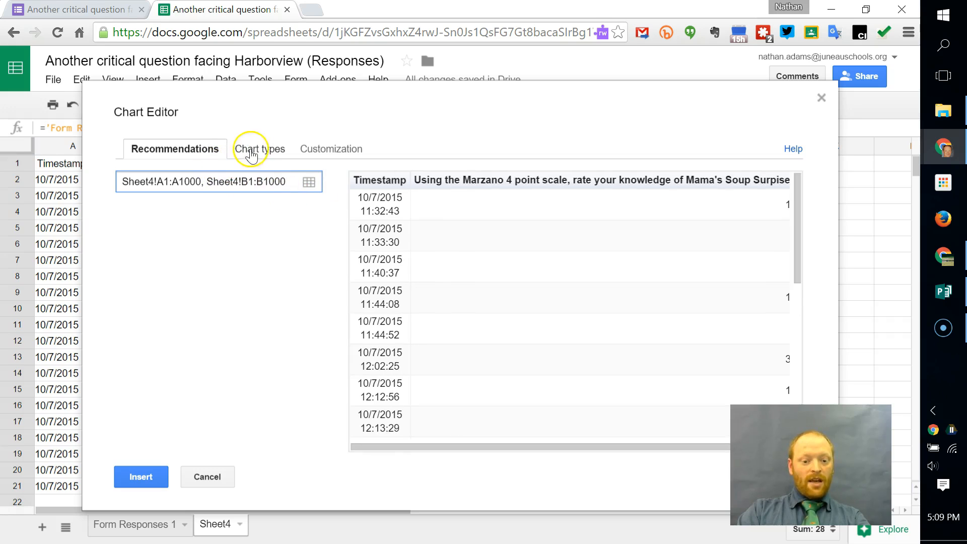
# - Choose the scatter chart type for the timestamp and Marzano rating data
pyautogui.click(256, 152)
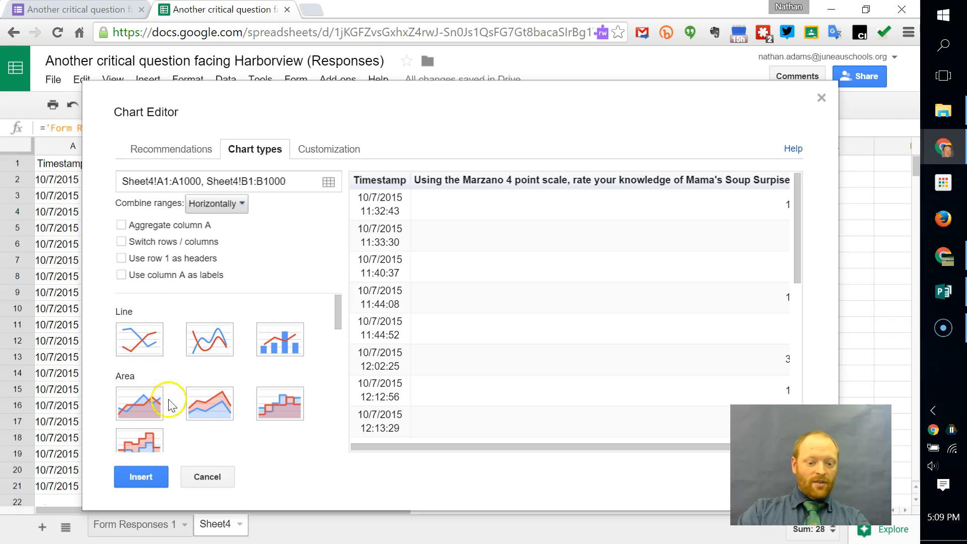
pyautogui.scroll(-1, 157, 410)
pyautogui.scroll(1, 157, 414)
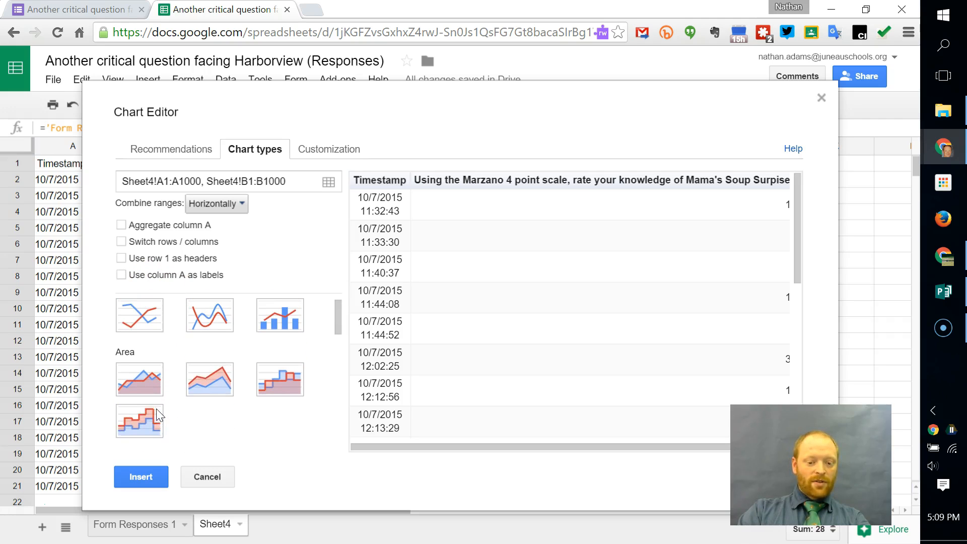
pyautogui.scroll(-1, 156, 409)
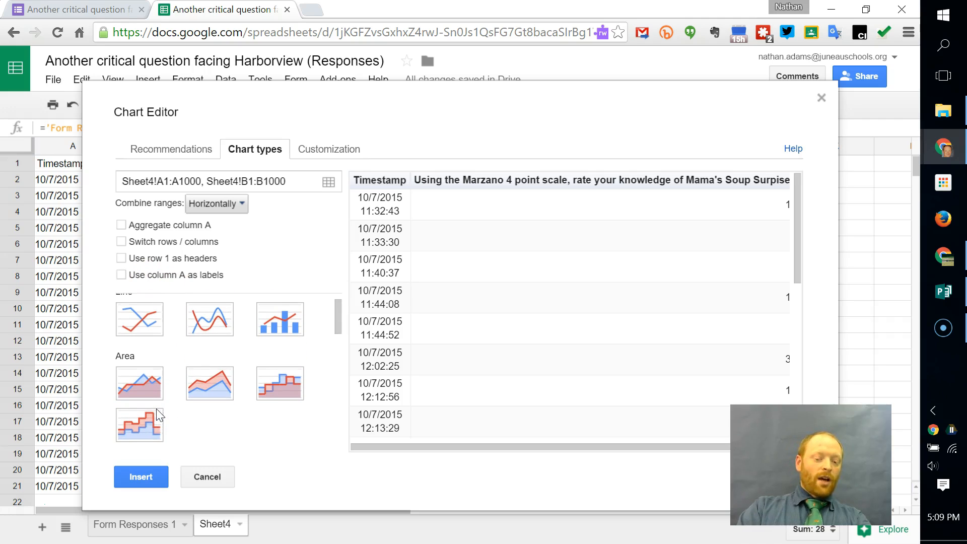
pyautogui.scroll(-6, 153, 364)
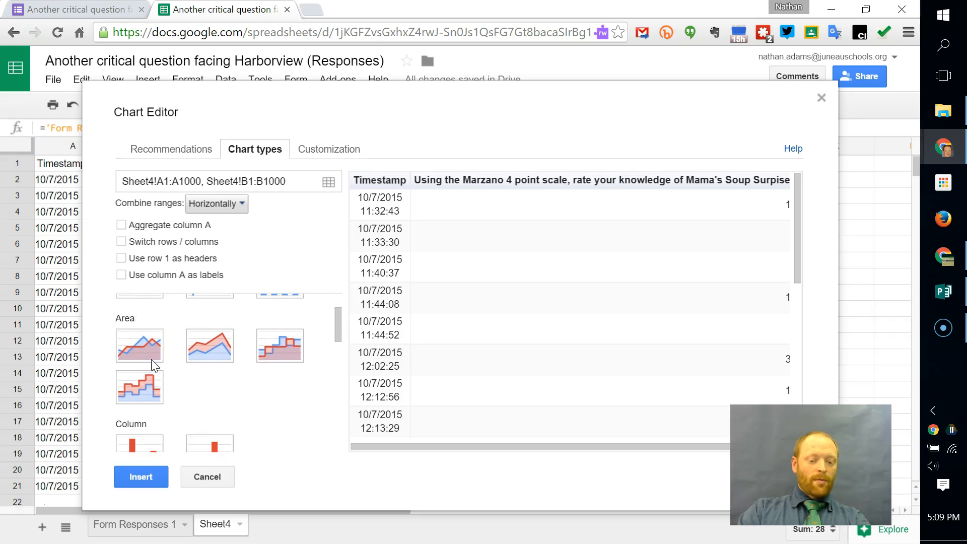
pyautogui.scroll(-1, 153, 363)
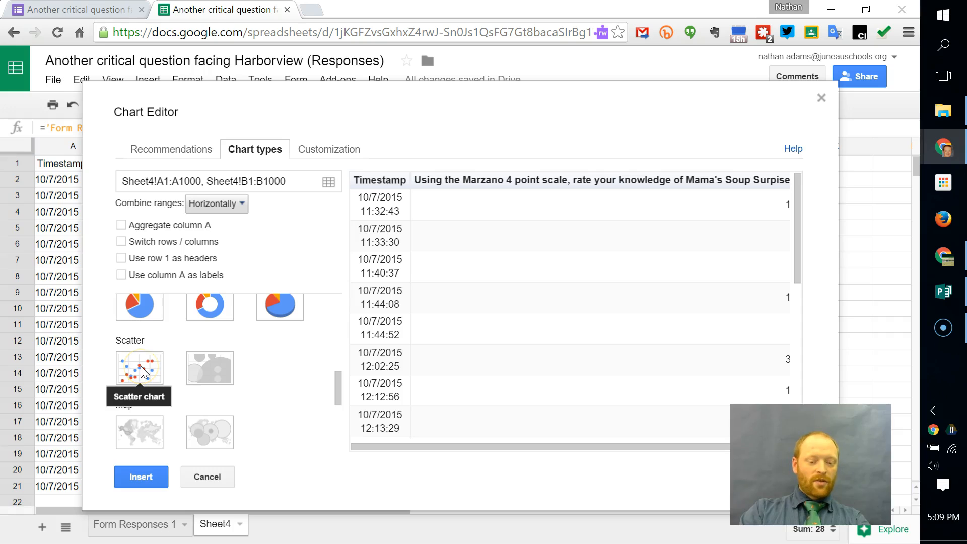
pyautogui.click(141, 366)
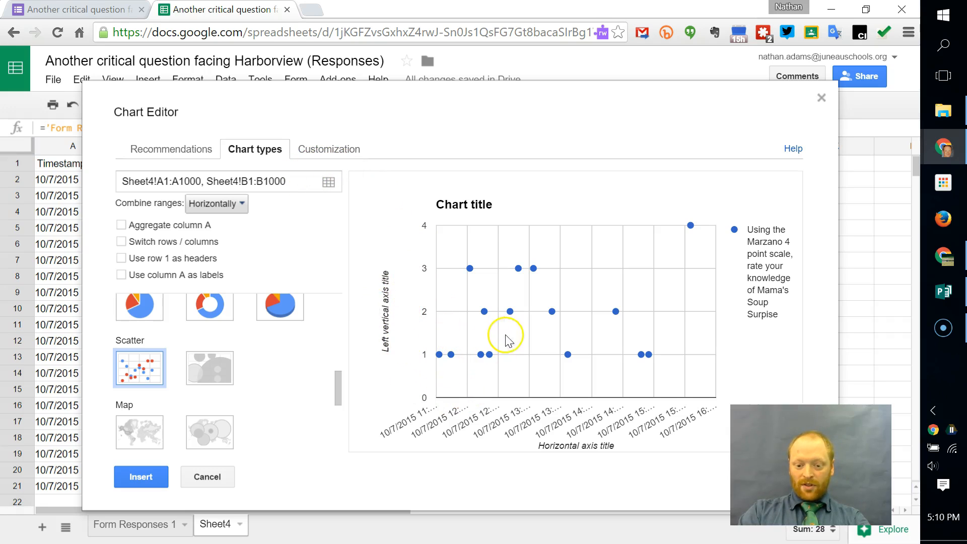
# - Replace the placeholder chart title with ASSEC
pyautogui.click(322, 150)
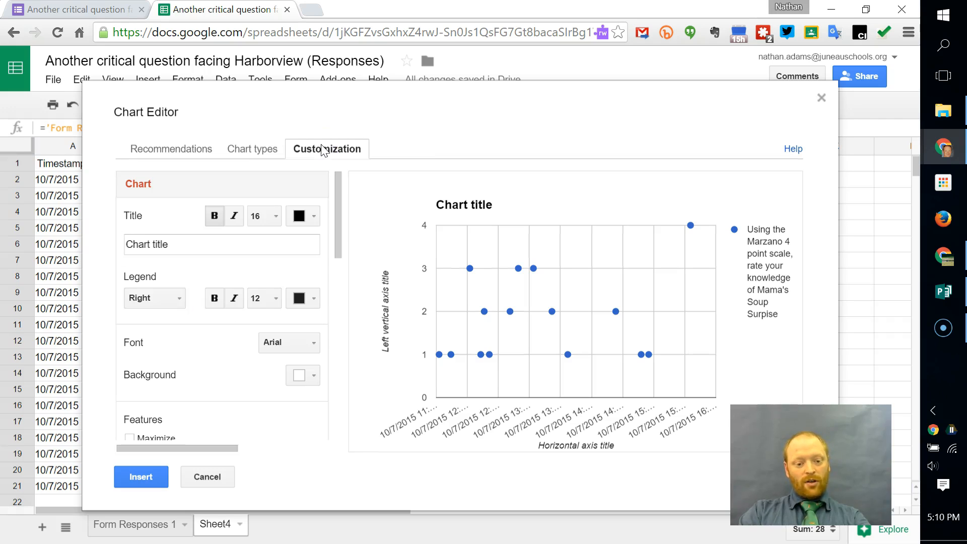
pyautogui.click(198, 244)
pyautogui.moveTo(198, 244); pyautogui.dragTo(118, 244)
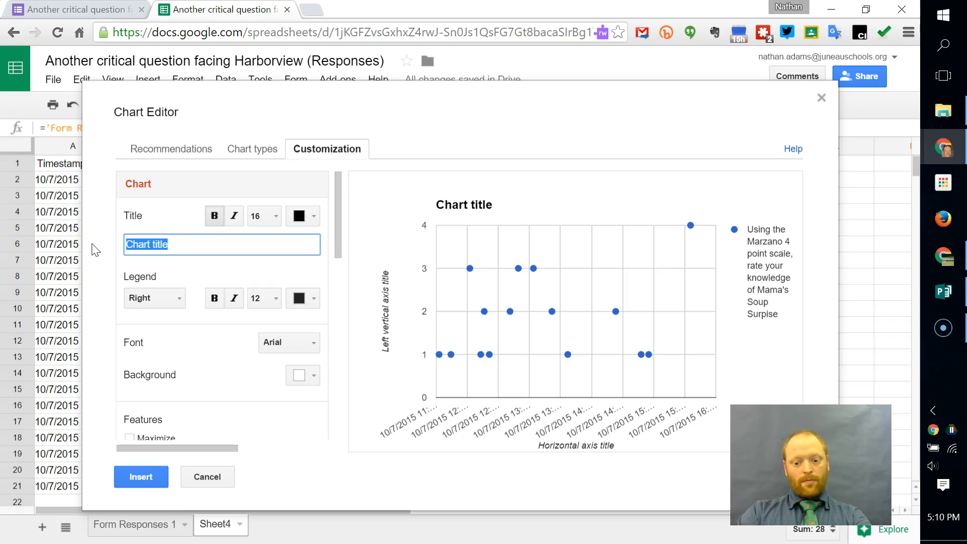
pyautogui.write('ASSEC')
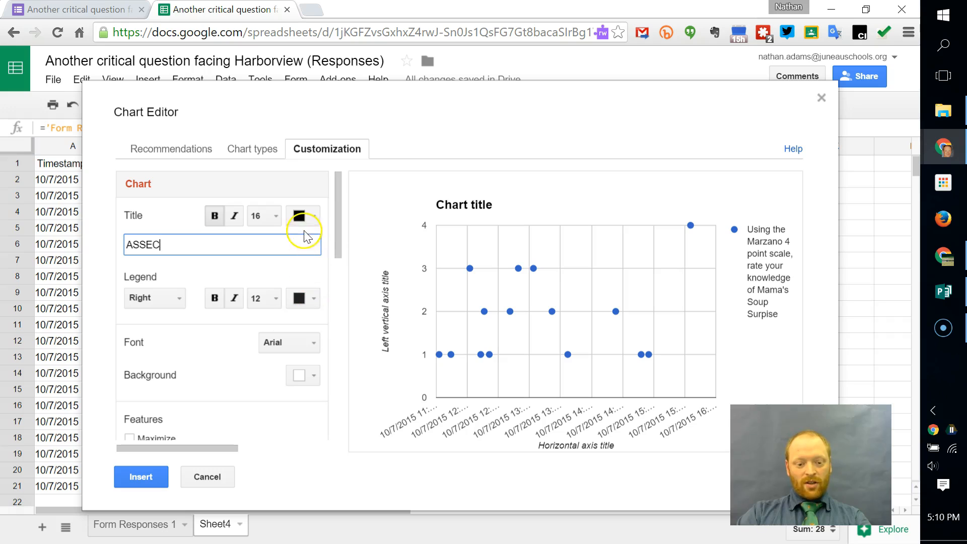
# - Examine the chart's horizontal and left vertical axis options, and its series and trendline settings
pyautogui.scroll(-1, 282, 342)
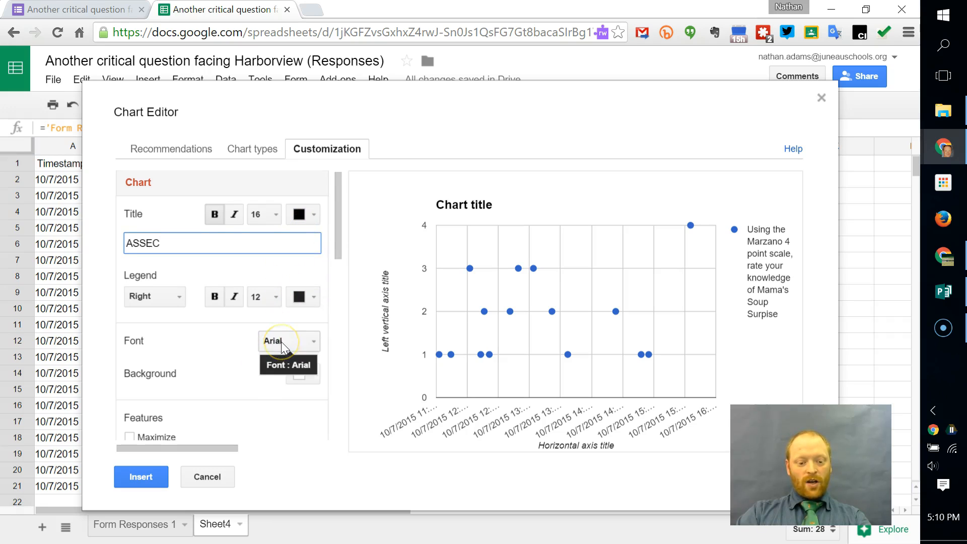
pyautogui.scroll(-2, 281, 342)
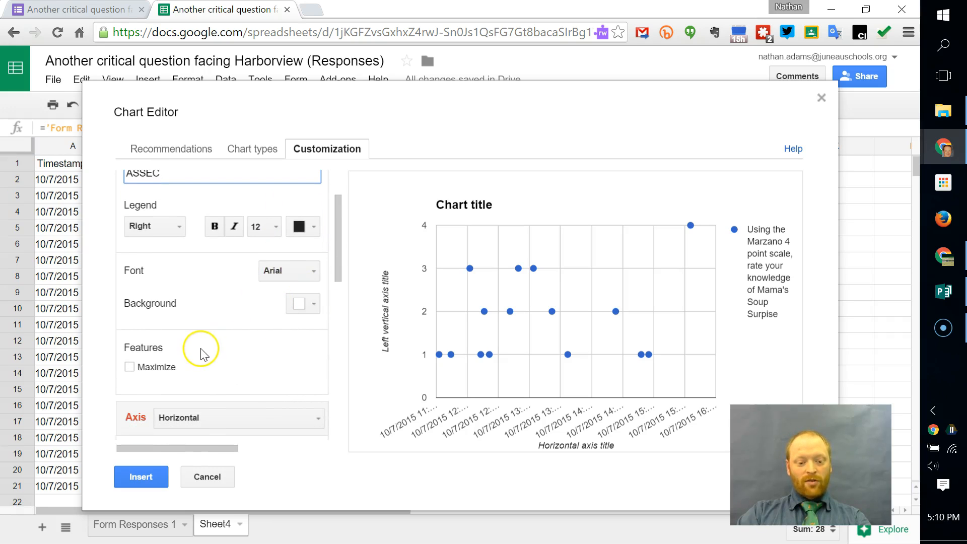
pyautogui.scroll(-5, 208, 389)
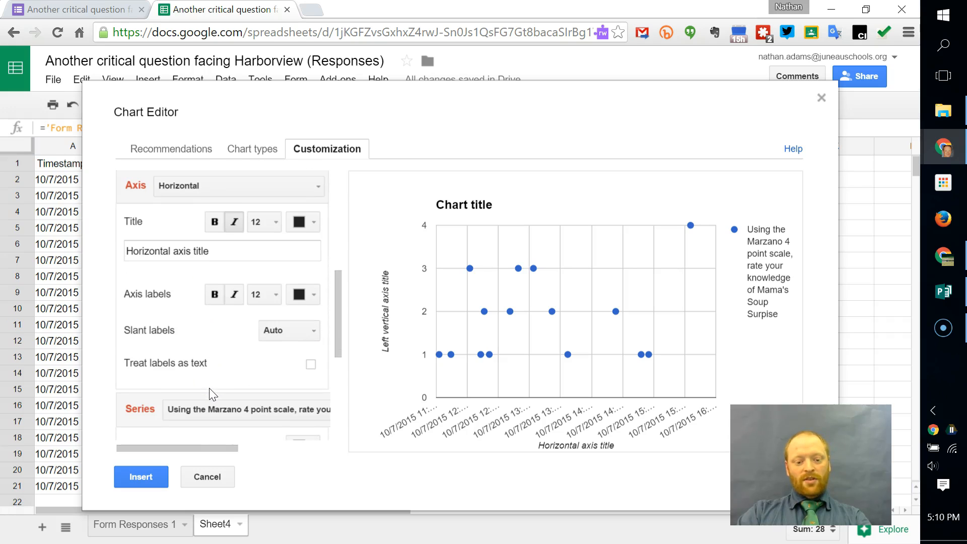
pyautogui.scroll(1, 210, 389)
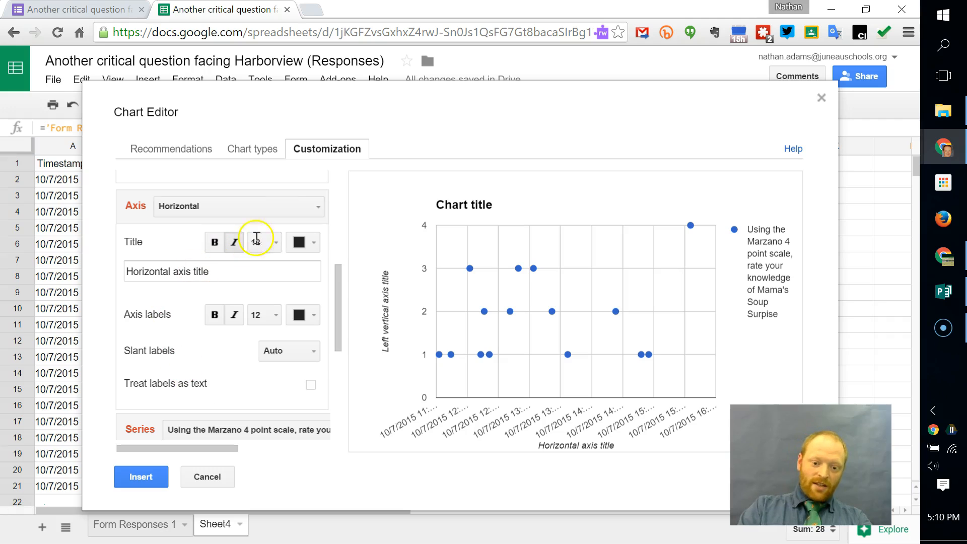
pyautogui.click(180, 210)
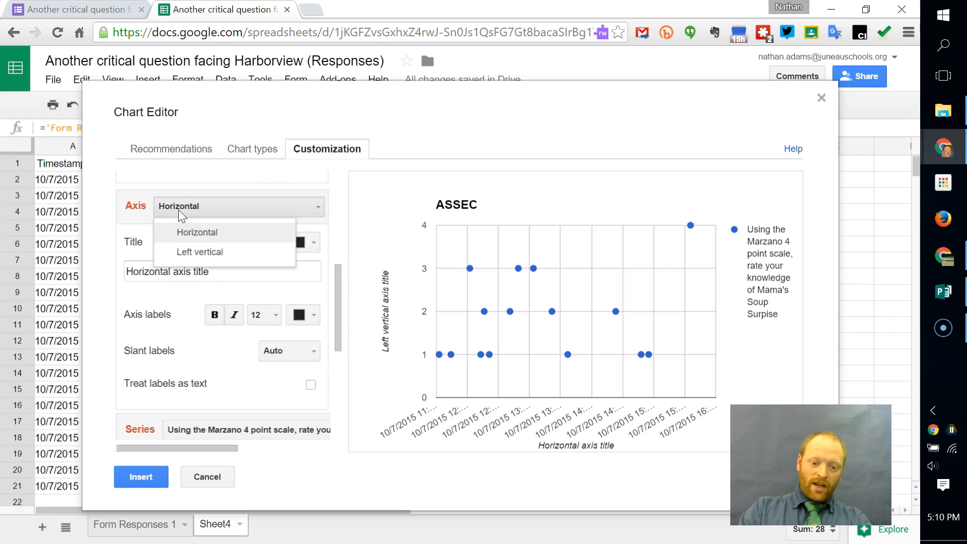
pyautogui.click(220, 252)
pyautogui.click(257, 210)
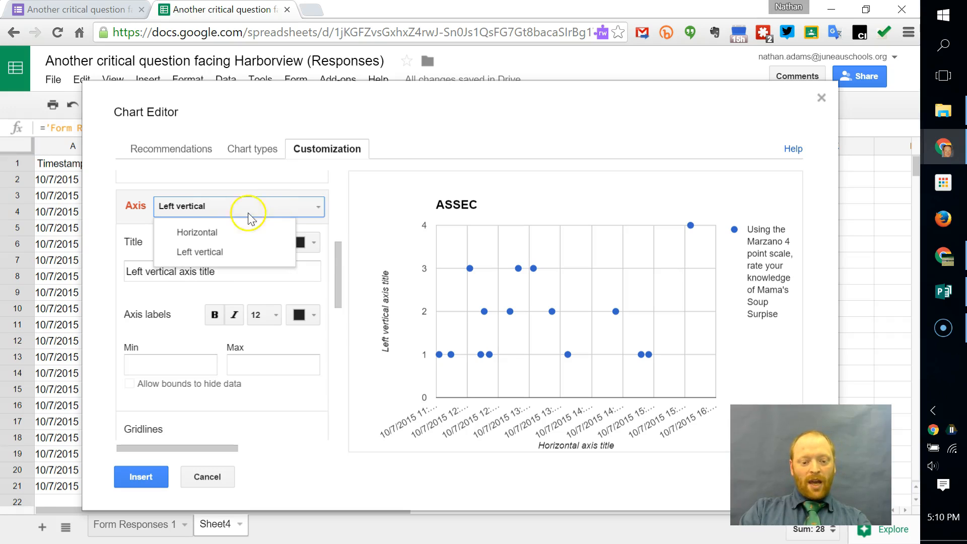
pyautogui.click(218, 233)
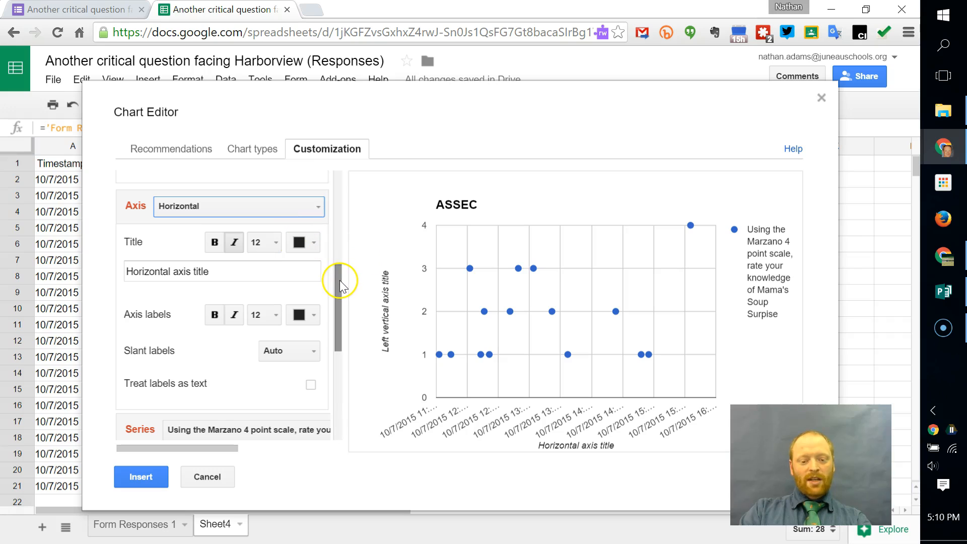
pyautogui.moveTo(340, 285); pyautogui.dragTo(339, 391)
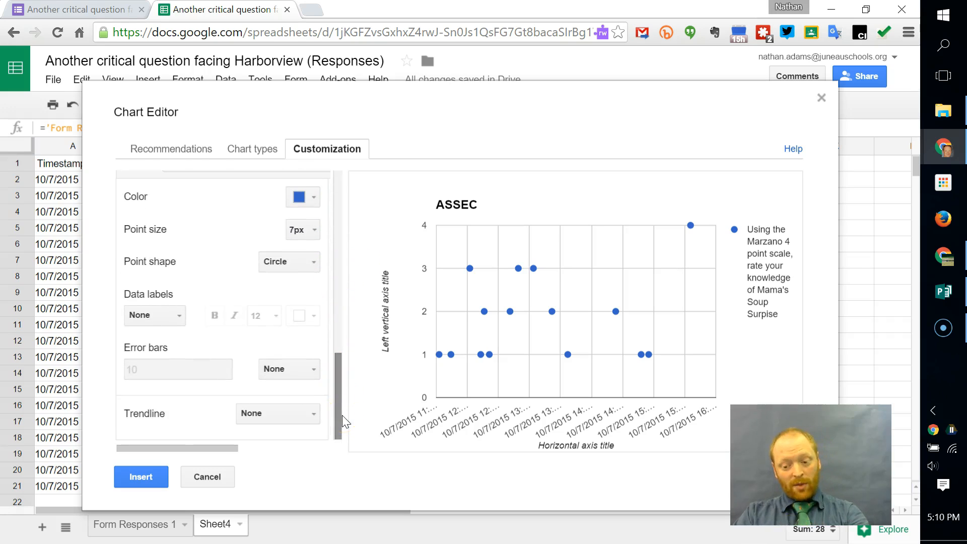
# - Review the chart's axis title, axis label and series settings again, switching the axis options from horizontal to left vertical
pyautogui.moveTo(336, 419); pyautogui.dragTo(311, 375)
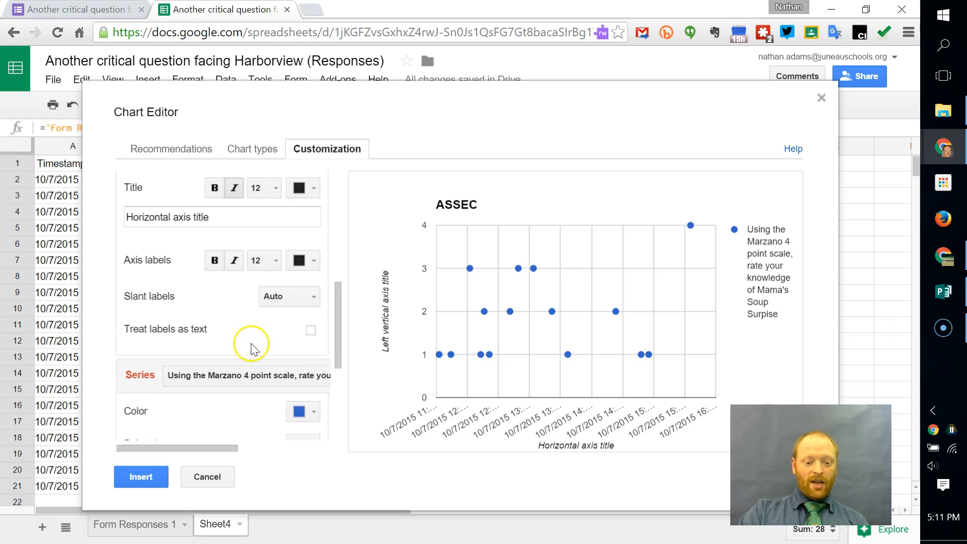
pyautogui.moveTo(335, 296); pyautogui.dragTo(335, 263)
pyautogui.click(260, 237)
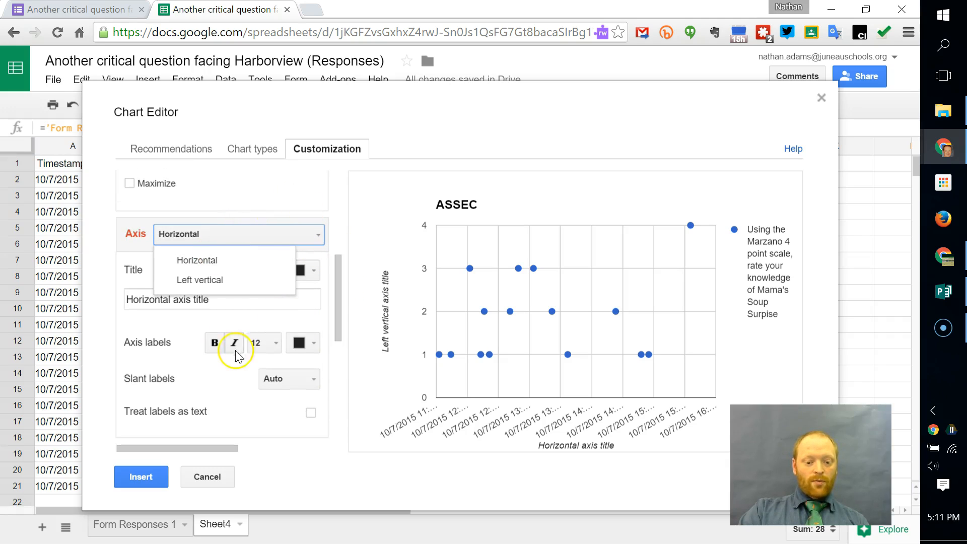
pyautogui.click(254, 306)
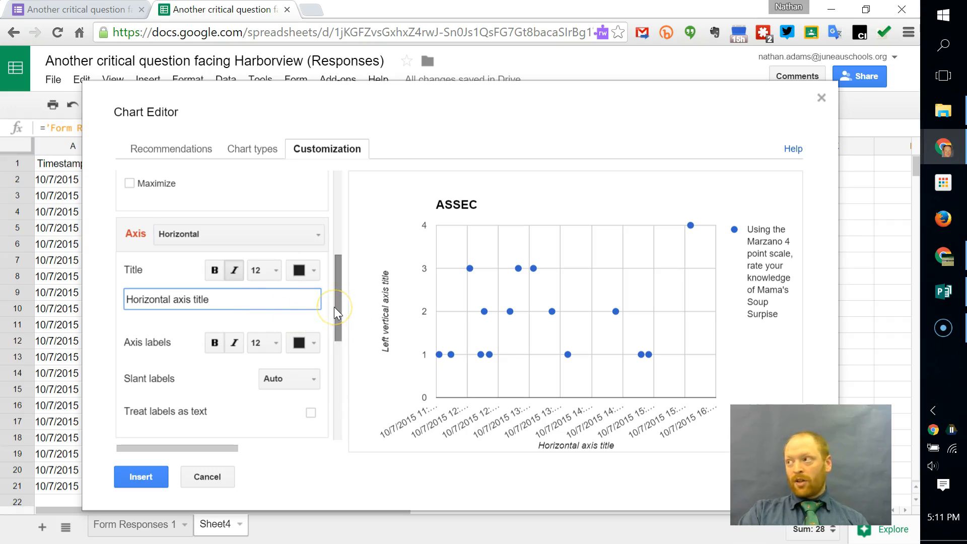
pyautogui.moveTo(335, 307); pyautogui.dragTo(319, 376)
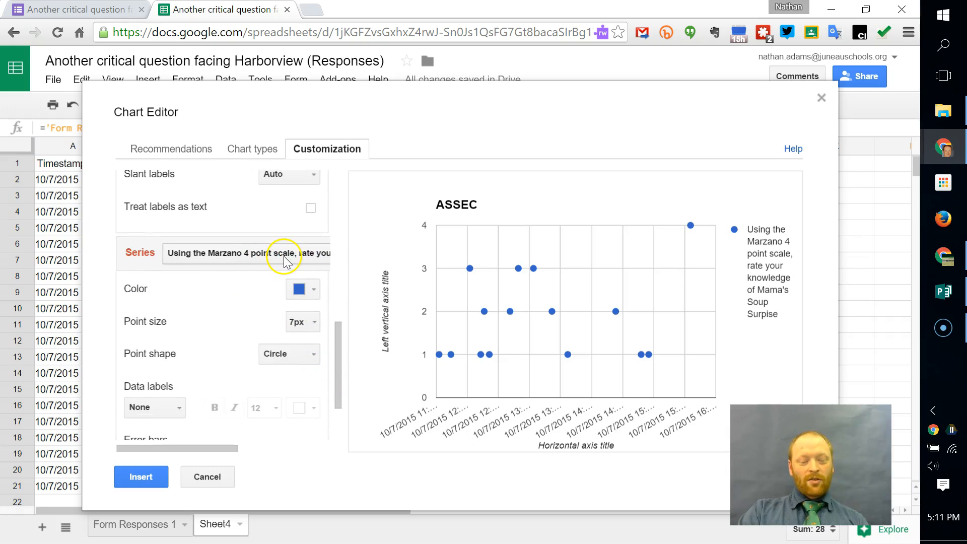
pyautogui.moveTo(338, 346); pyautogui.dragTo(324, 263)
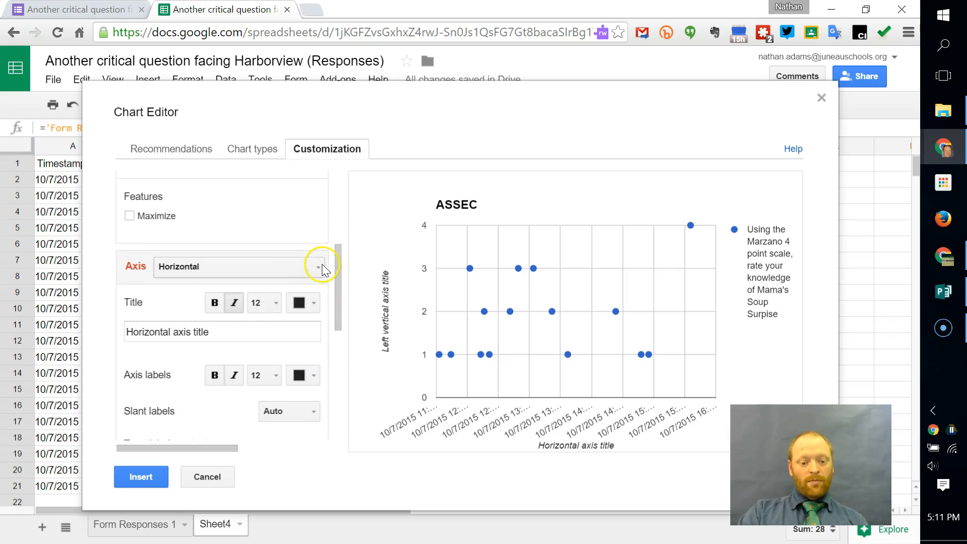
pyautogui.click(258, 267)
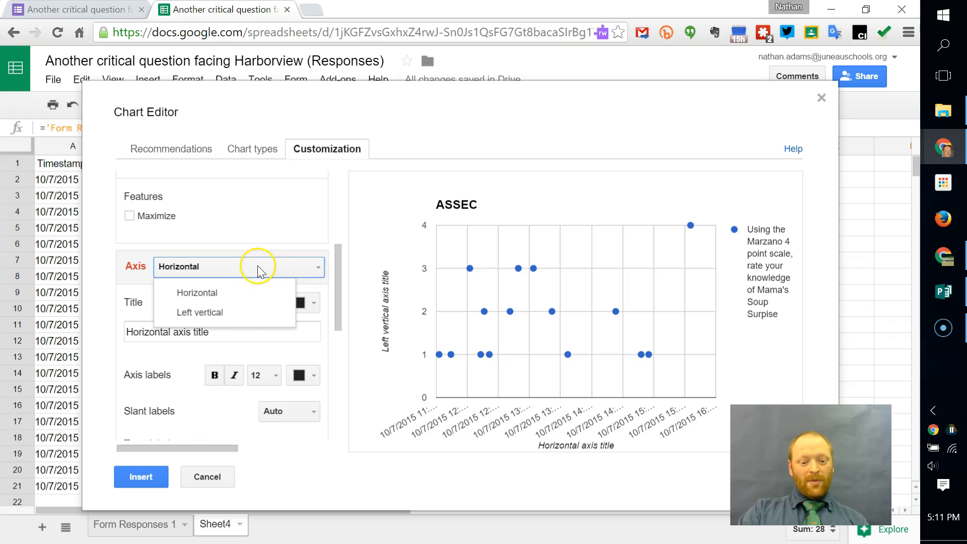
pyautogui.click(204, 312)
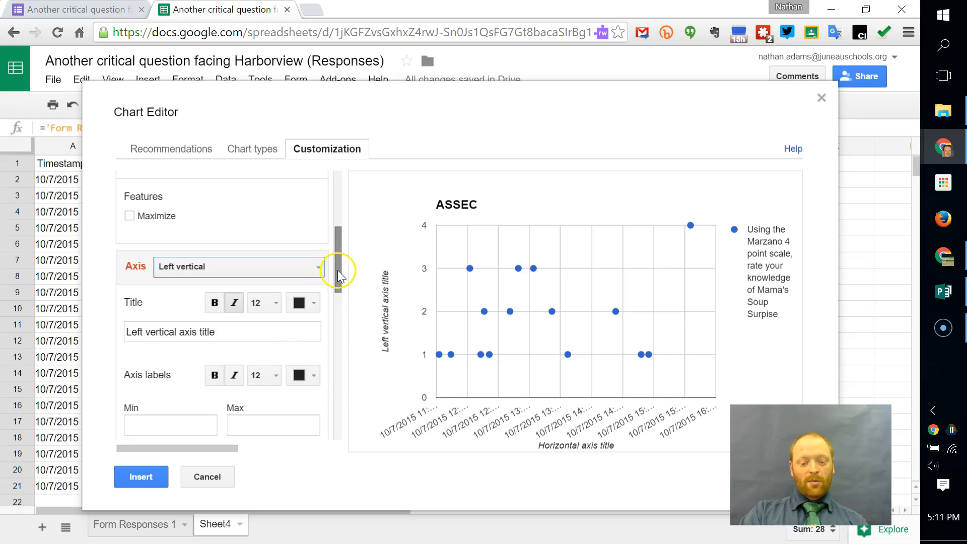
pyautogui.moveTo(338, 272); pyautogui.dragTo(352, 209)
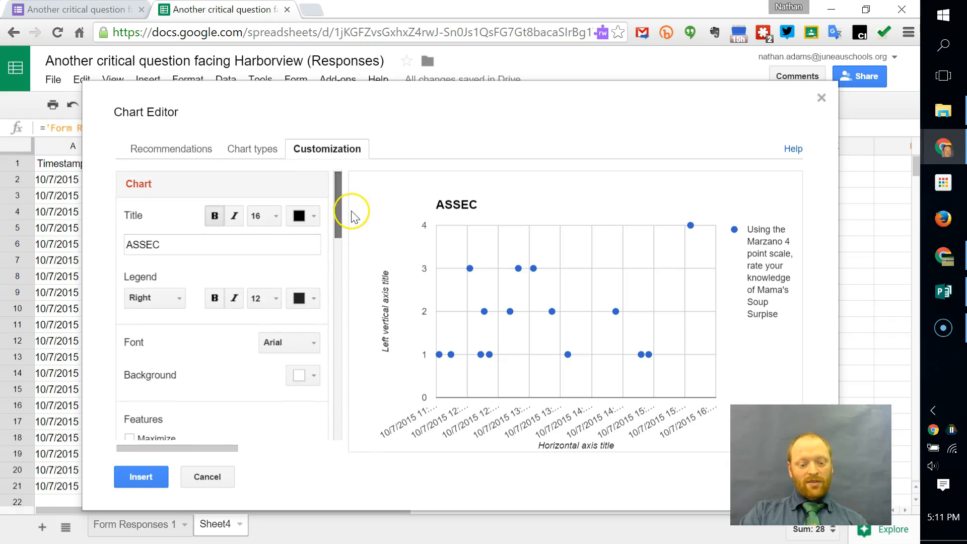
# - Insert the ASSEC scatter chart into Sheet4 and move it beside the data, spanning columns C to I from row 2
pyautogui.click(133, 483)
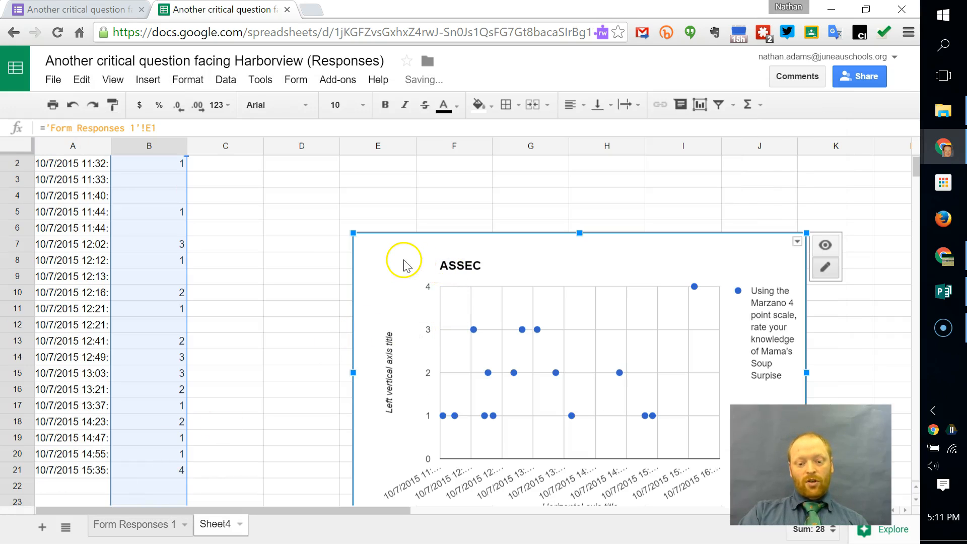
pyautogui.moveTo(400, 258)
pyautogui.mouseDown()
pyautogui.moveTo(306, 212)
pyautogui.moveTo(300, 191)
pyautogui.moveTo(252, 182)
pyautogui.moveTo(273, 189)
pyautogui.mouseUp()
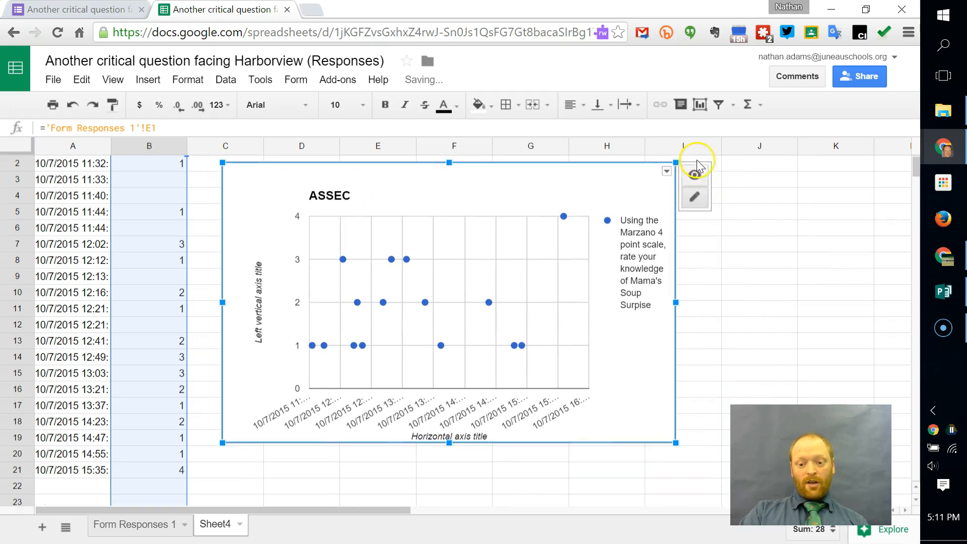
# - Reopen the inserted chart for advanced editing, review its legend, font and horizontal axis settings, and update the chart
pyautogui.click(667, 171)
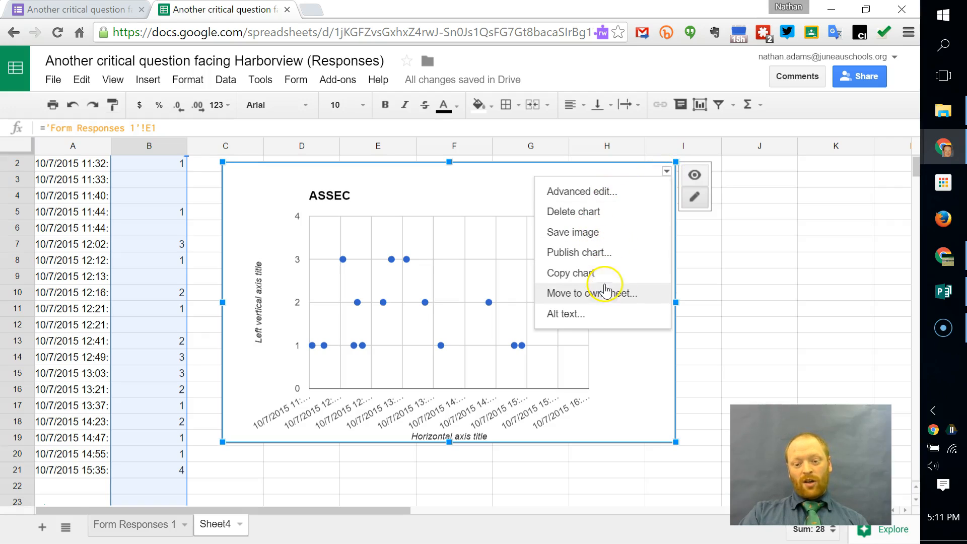
pyautogui.click(602, 200)
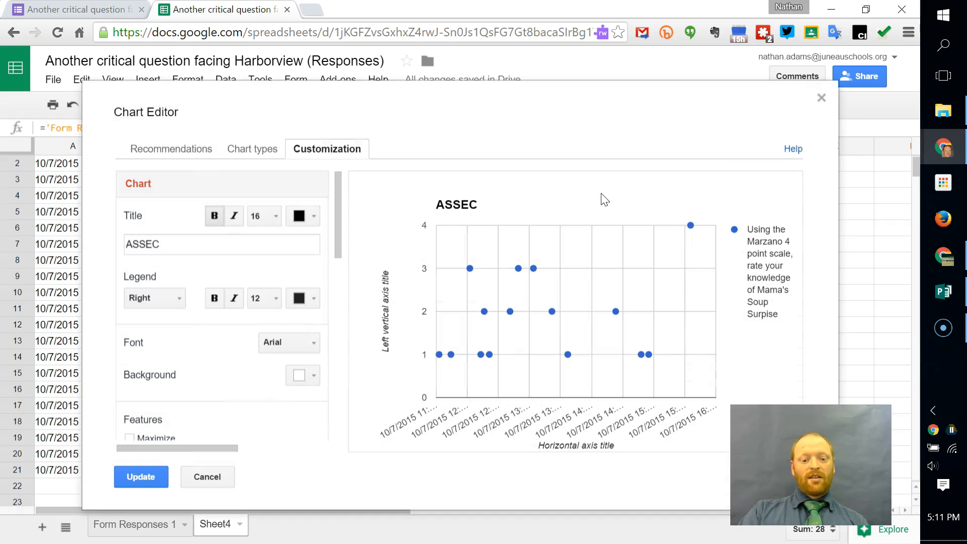
pyautogui.scroll(-4, 179, 369)
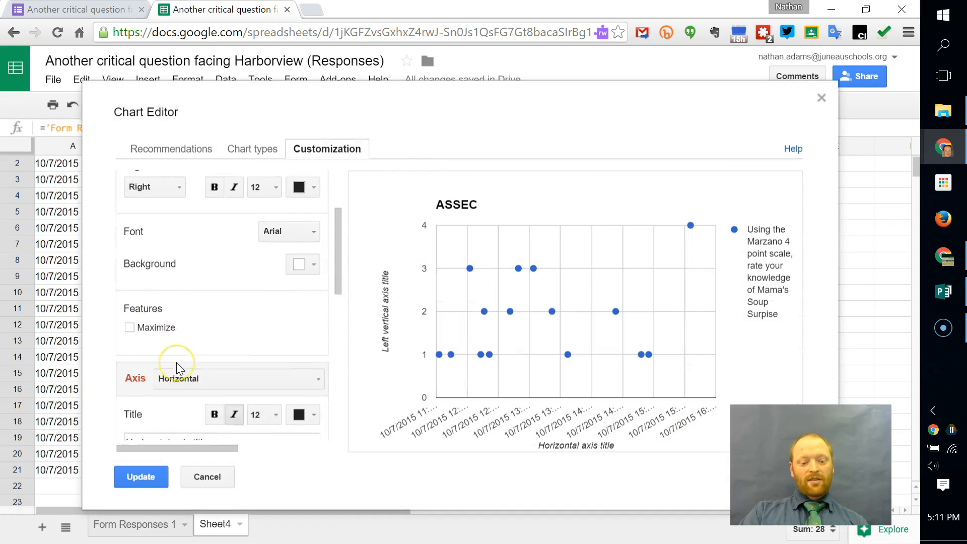
pyautogui.scroll(1, 179, 369)
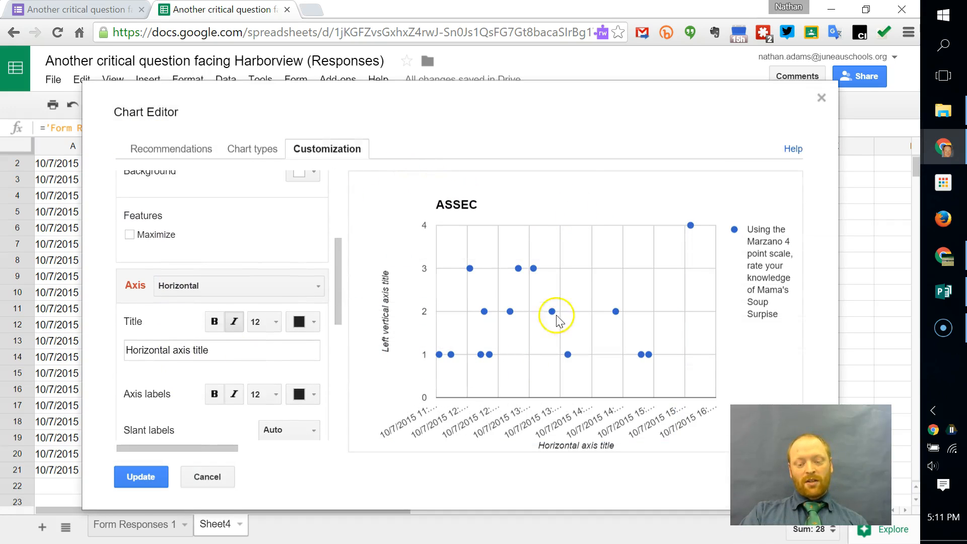
pyautogui.click(143, 478)
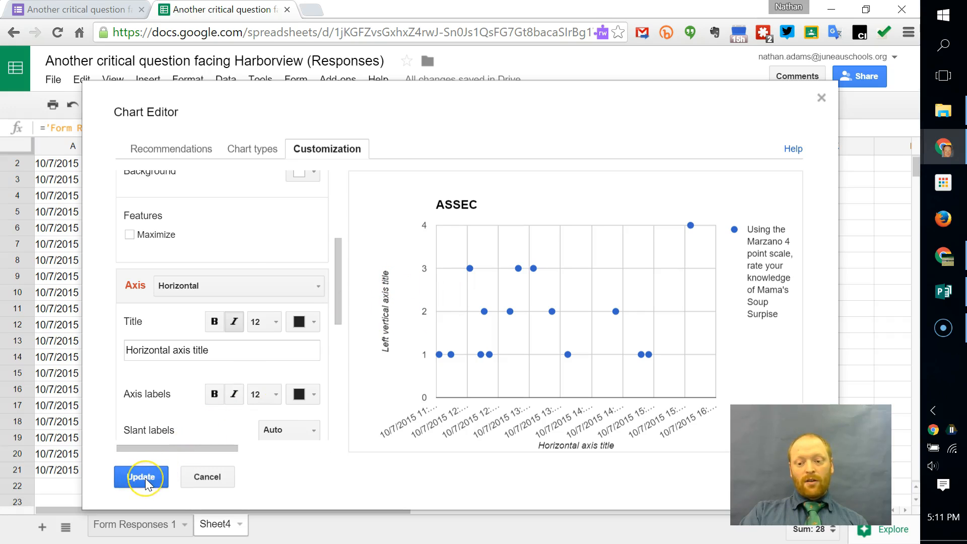